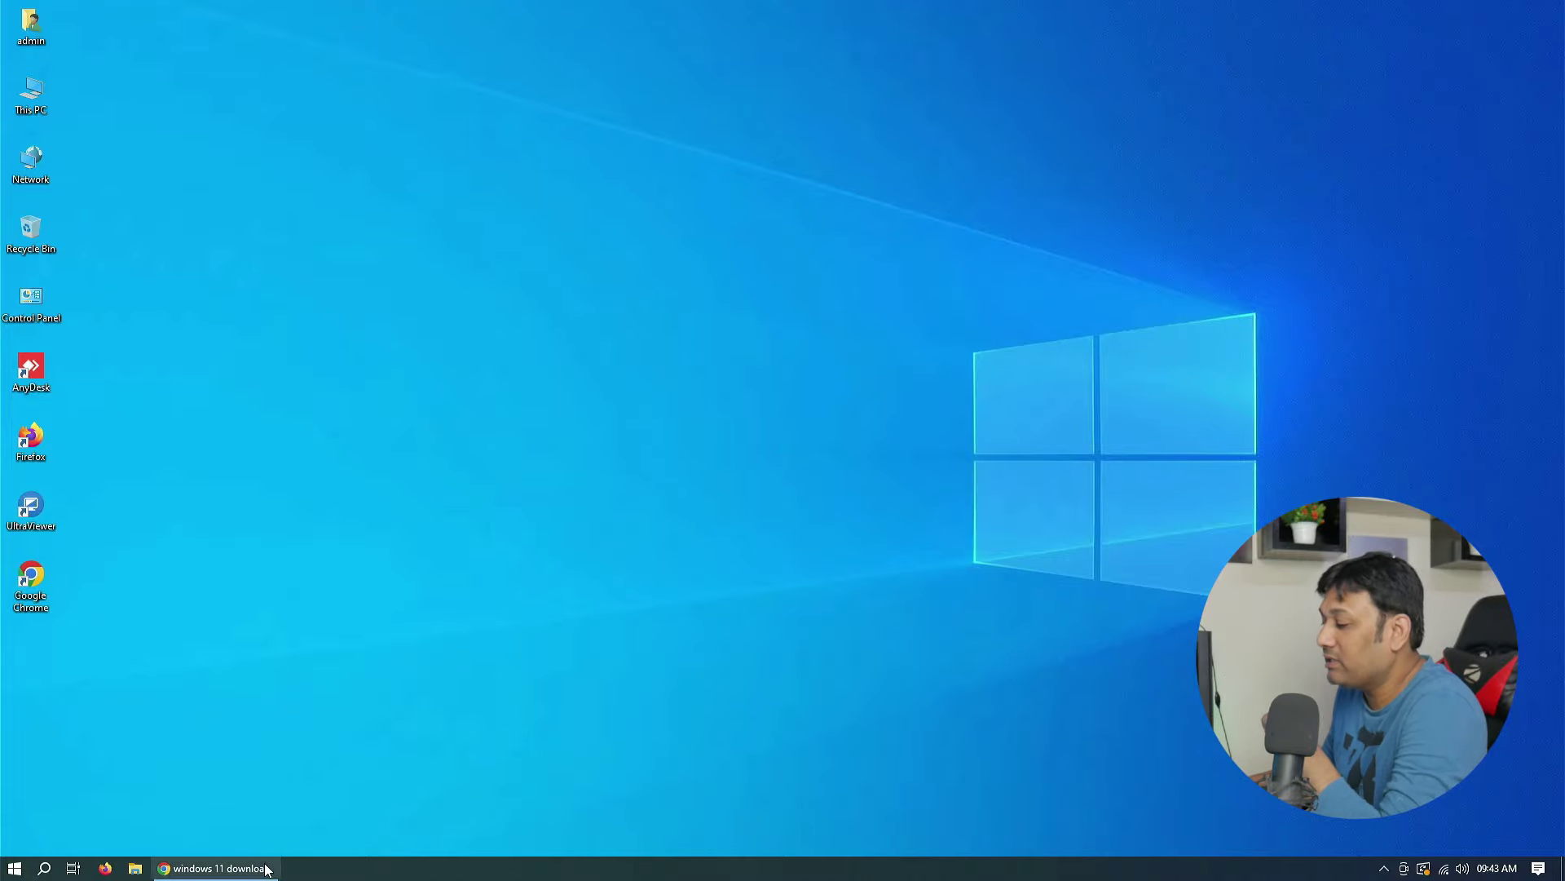
Step: Switch to Chrome and review the installation media and disk image (ISO) options on Microsoft's Windows 11 download page
left_click(218, 868)
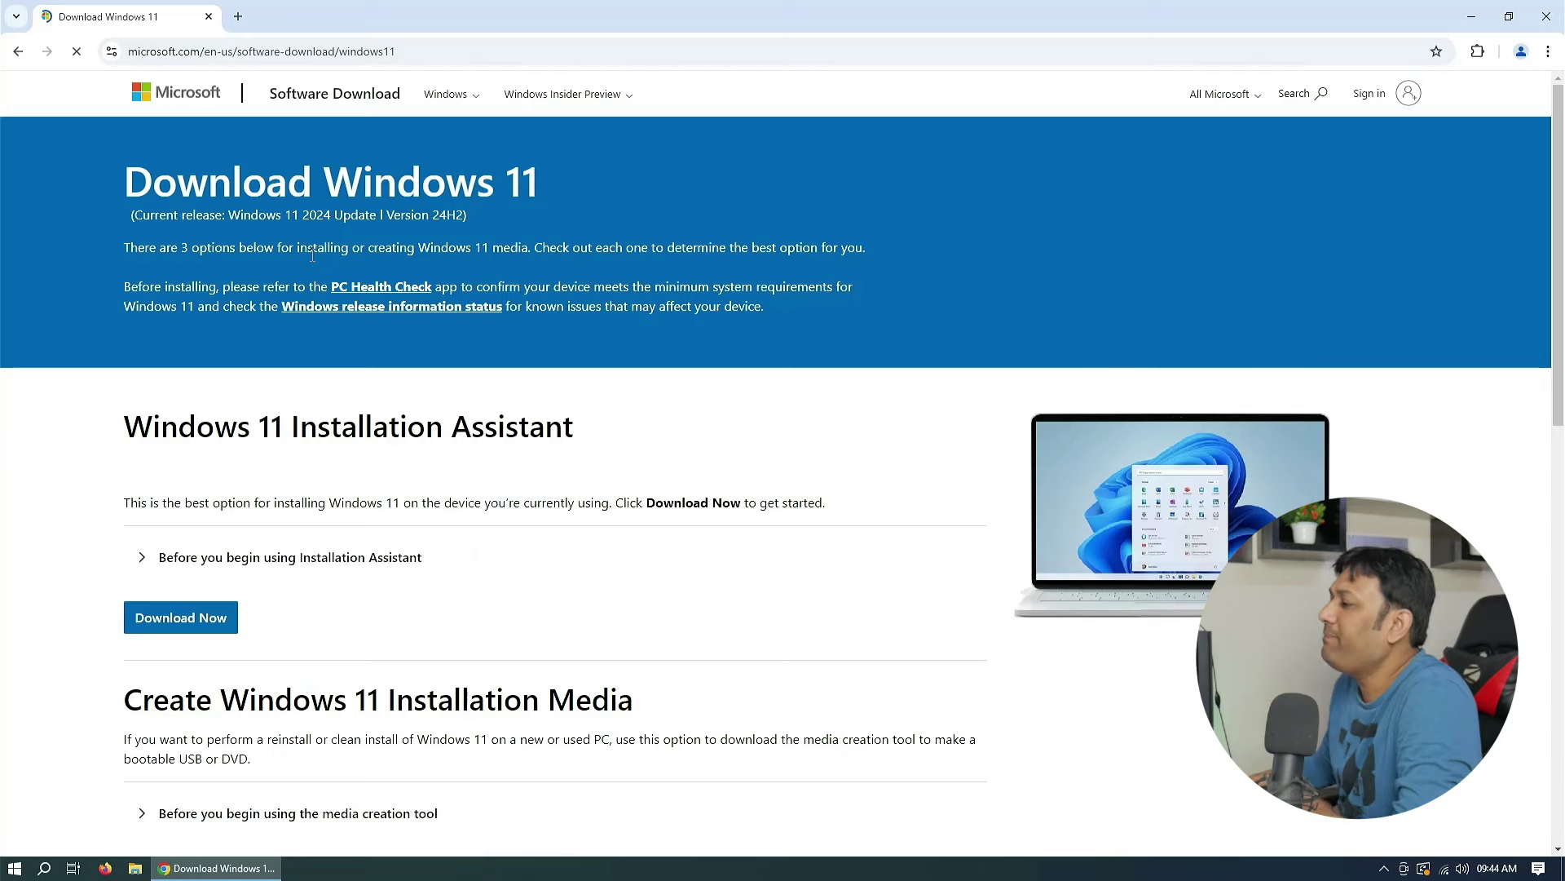
scroll(312, 255, "down", 6)
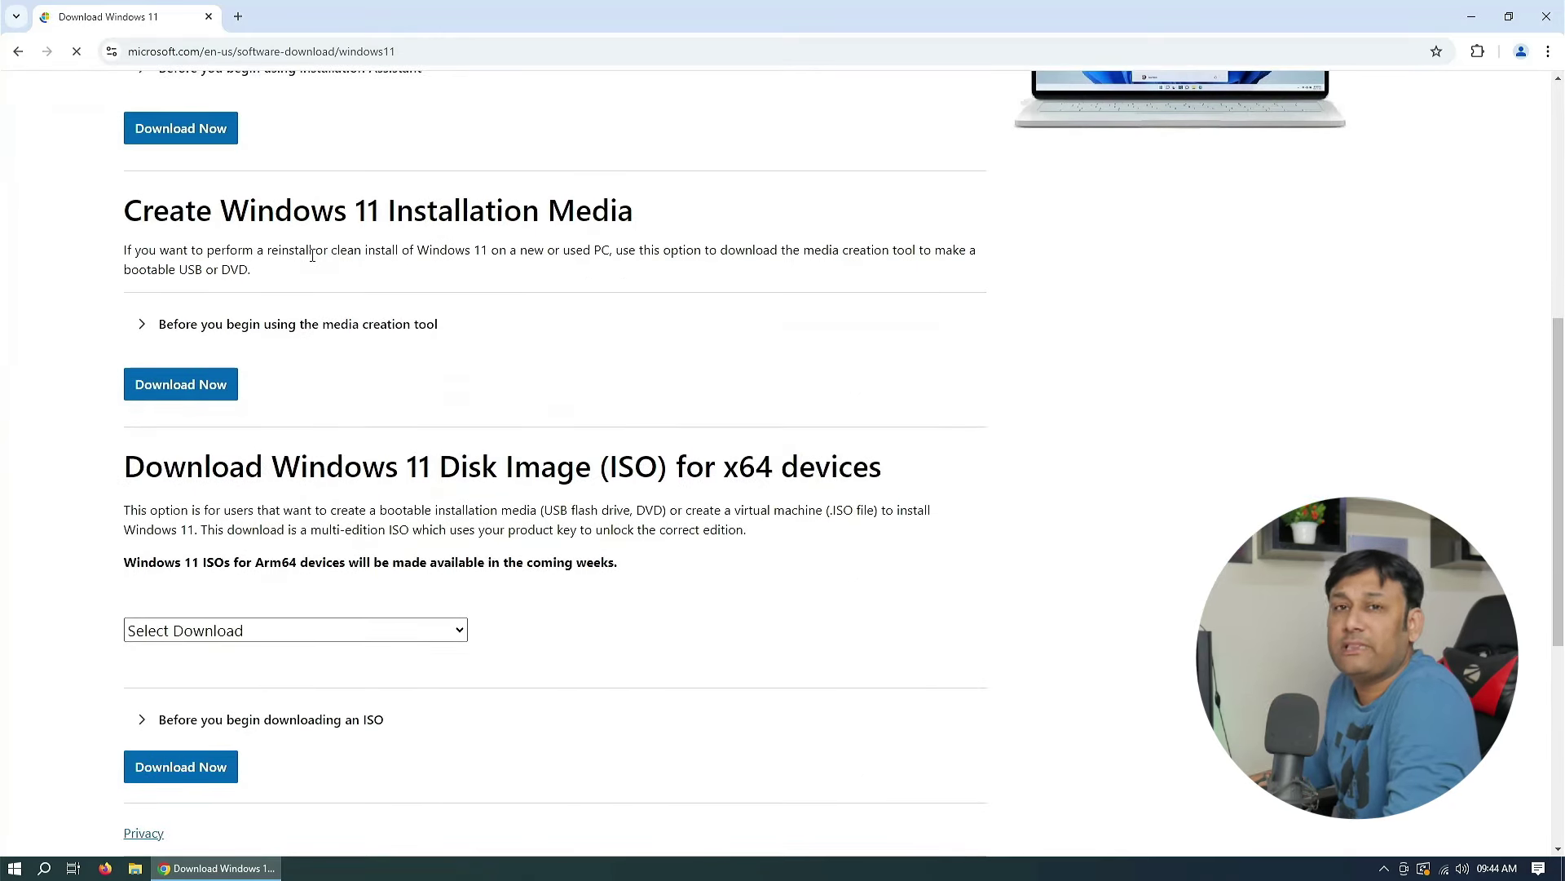
left_click_drag(127, 210, 652, 225)
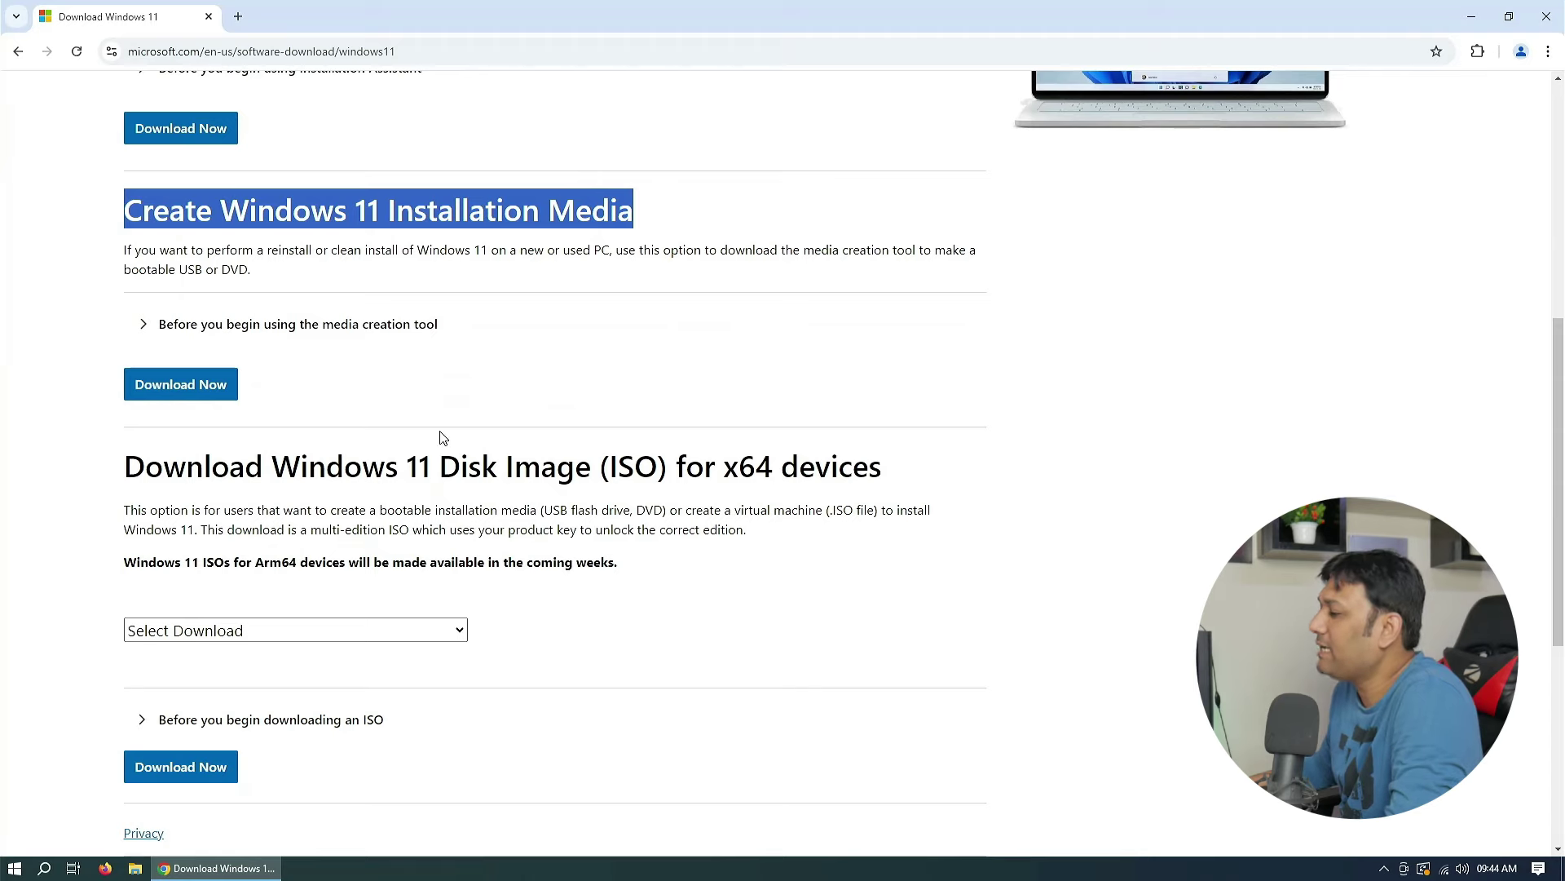
left_click_drag(127, 466, 888, 470)
scroll(895, 479, "up", 7)
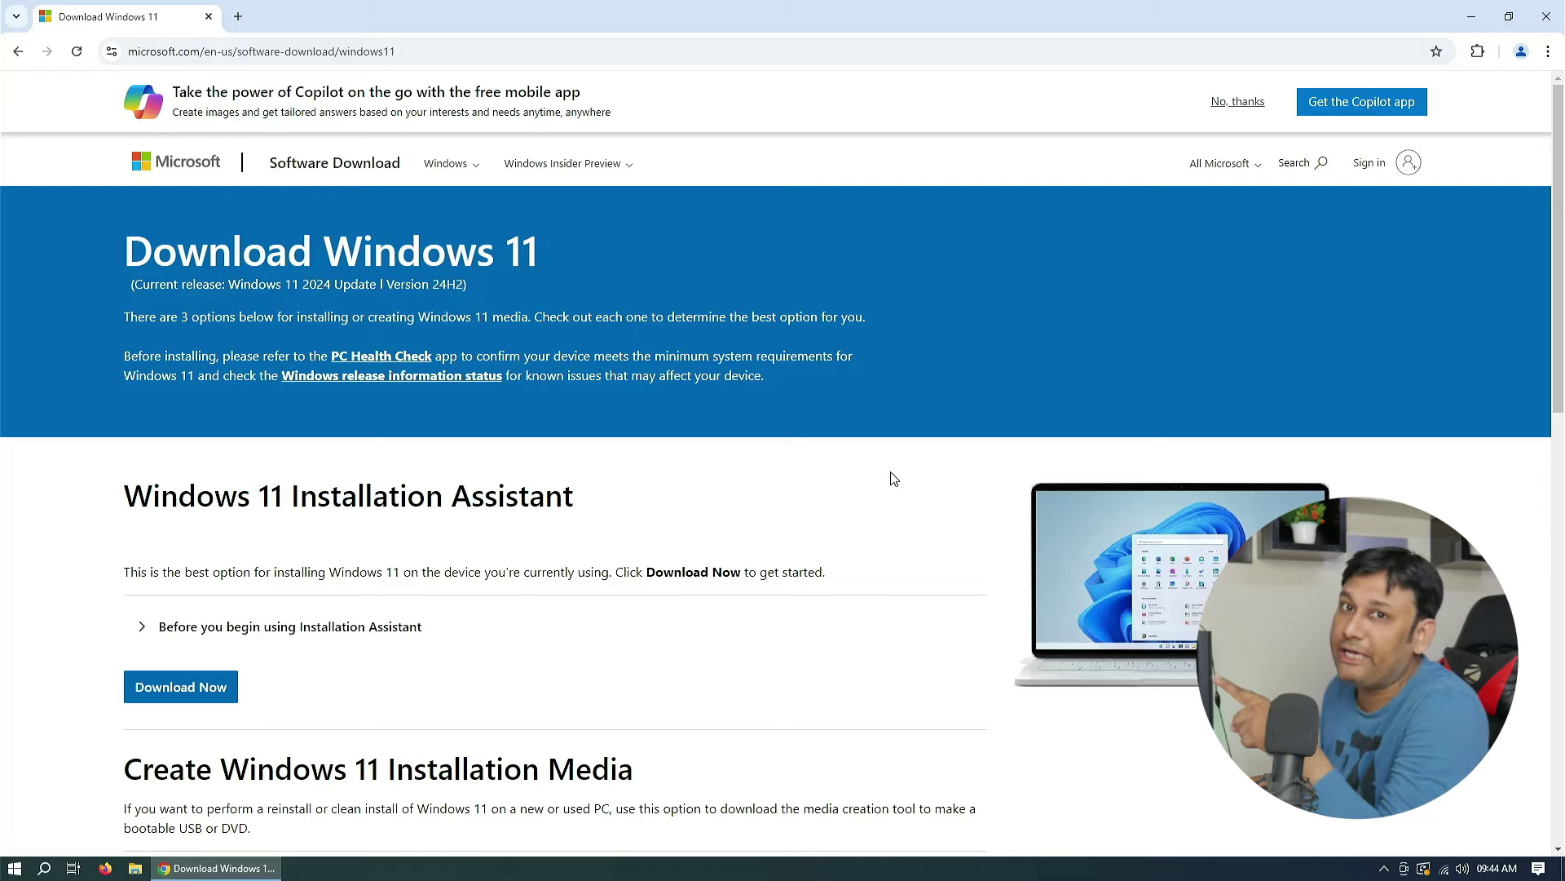
Step: Open Microsoft's Windows 10 download page, review the section on creating installation media, and close the browser
left_click(479, 173)
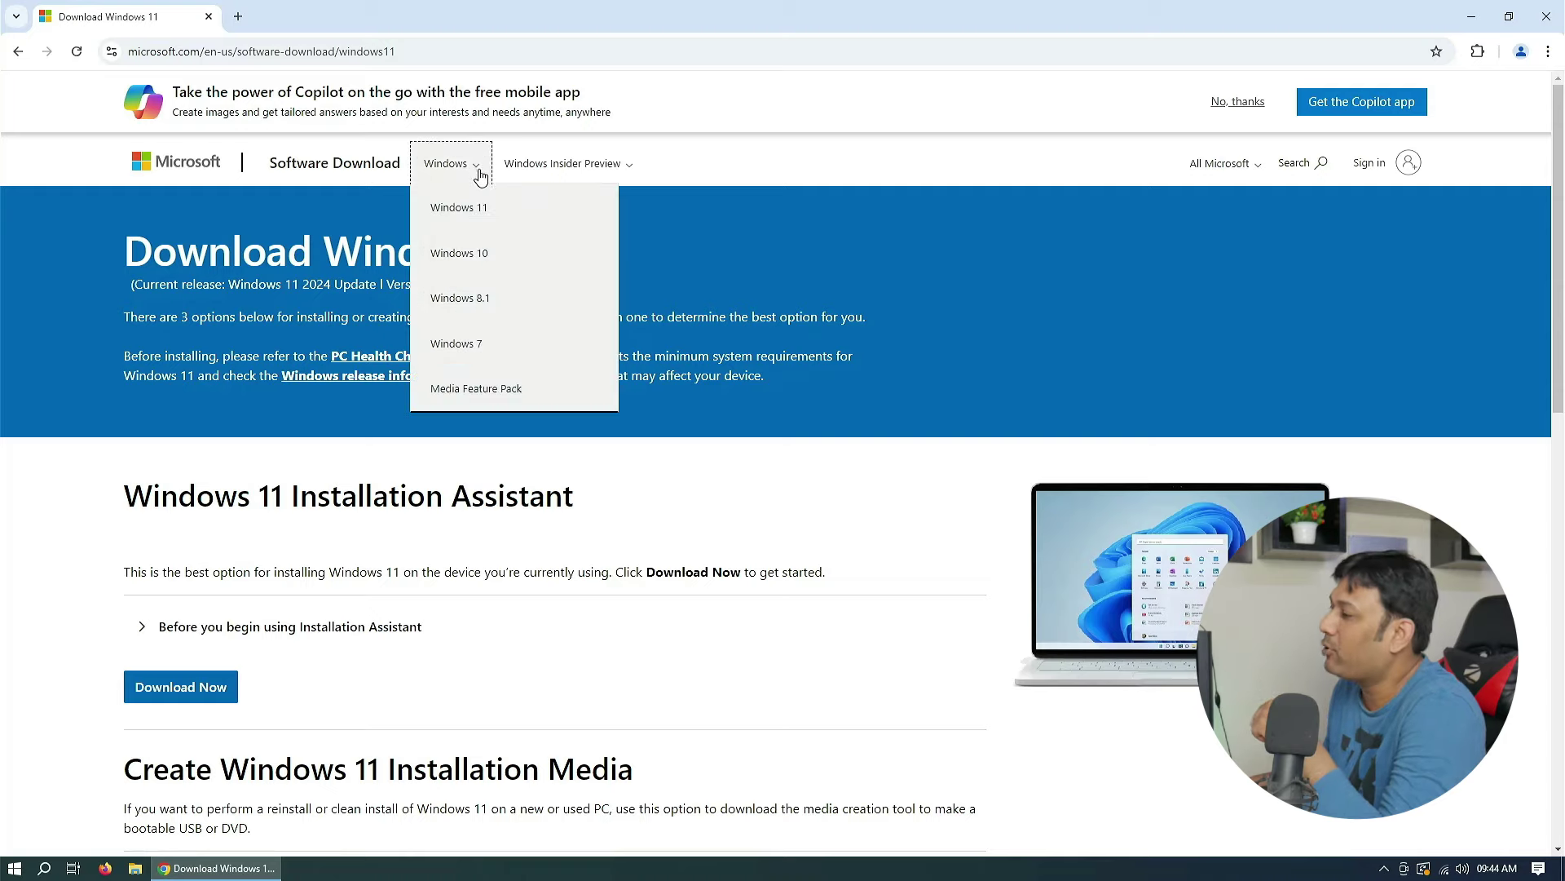
left_click(460, 258)
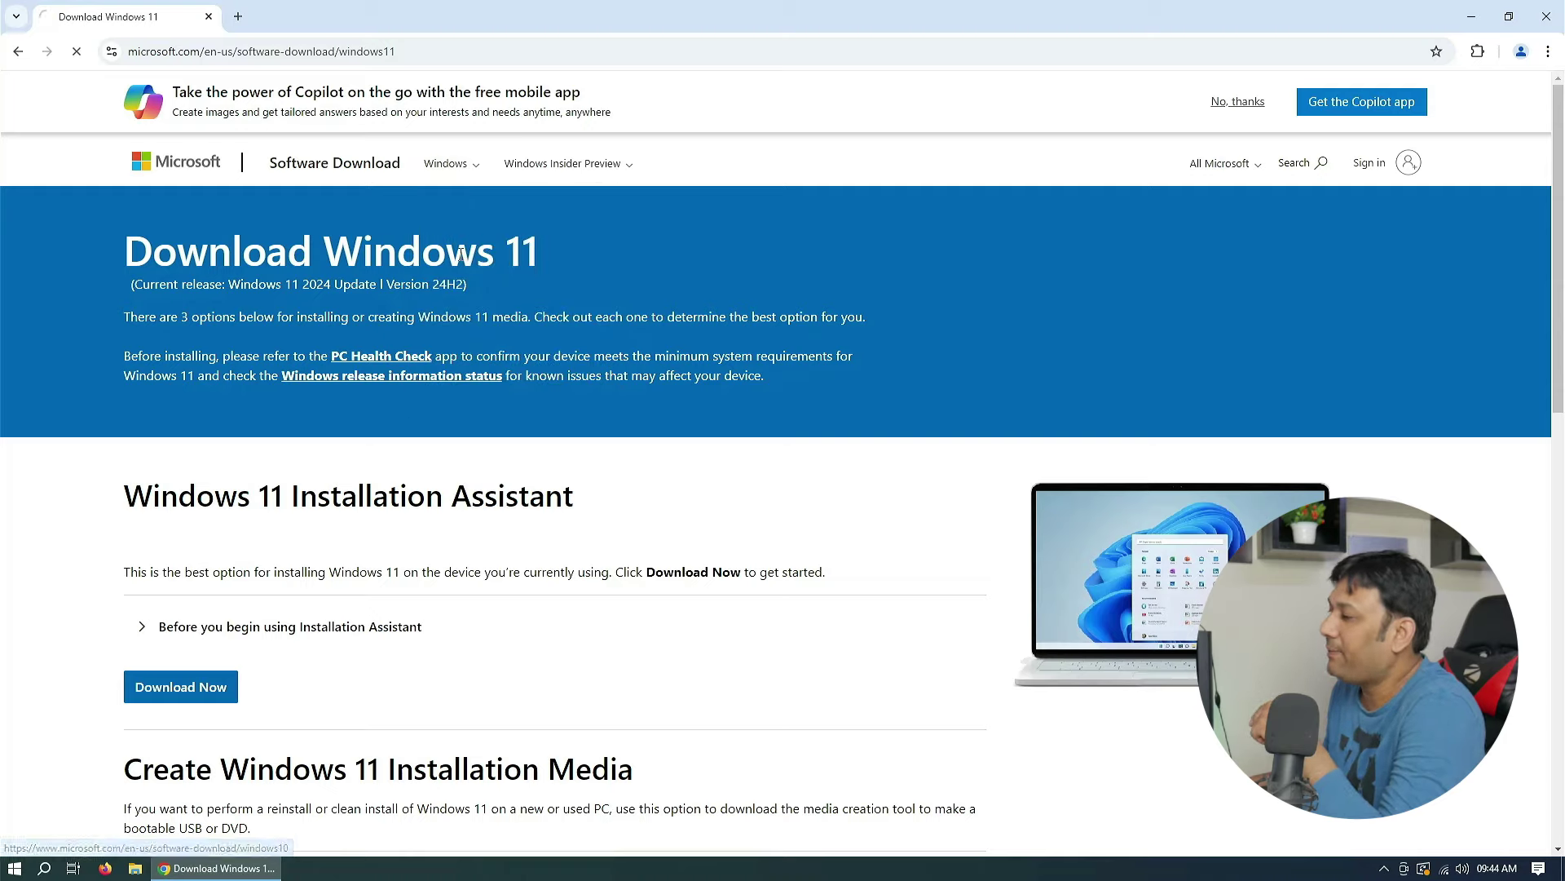
scroll(570, 284, "down", 4)
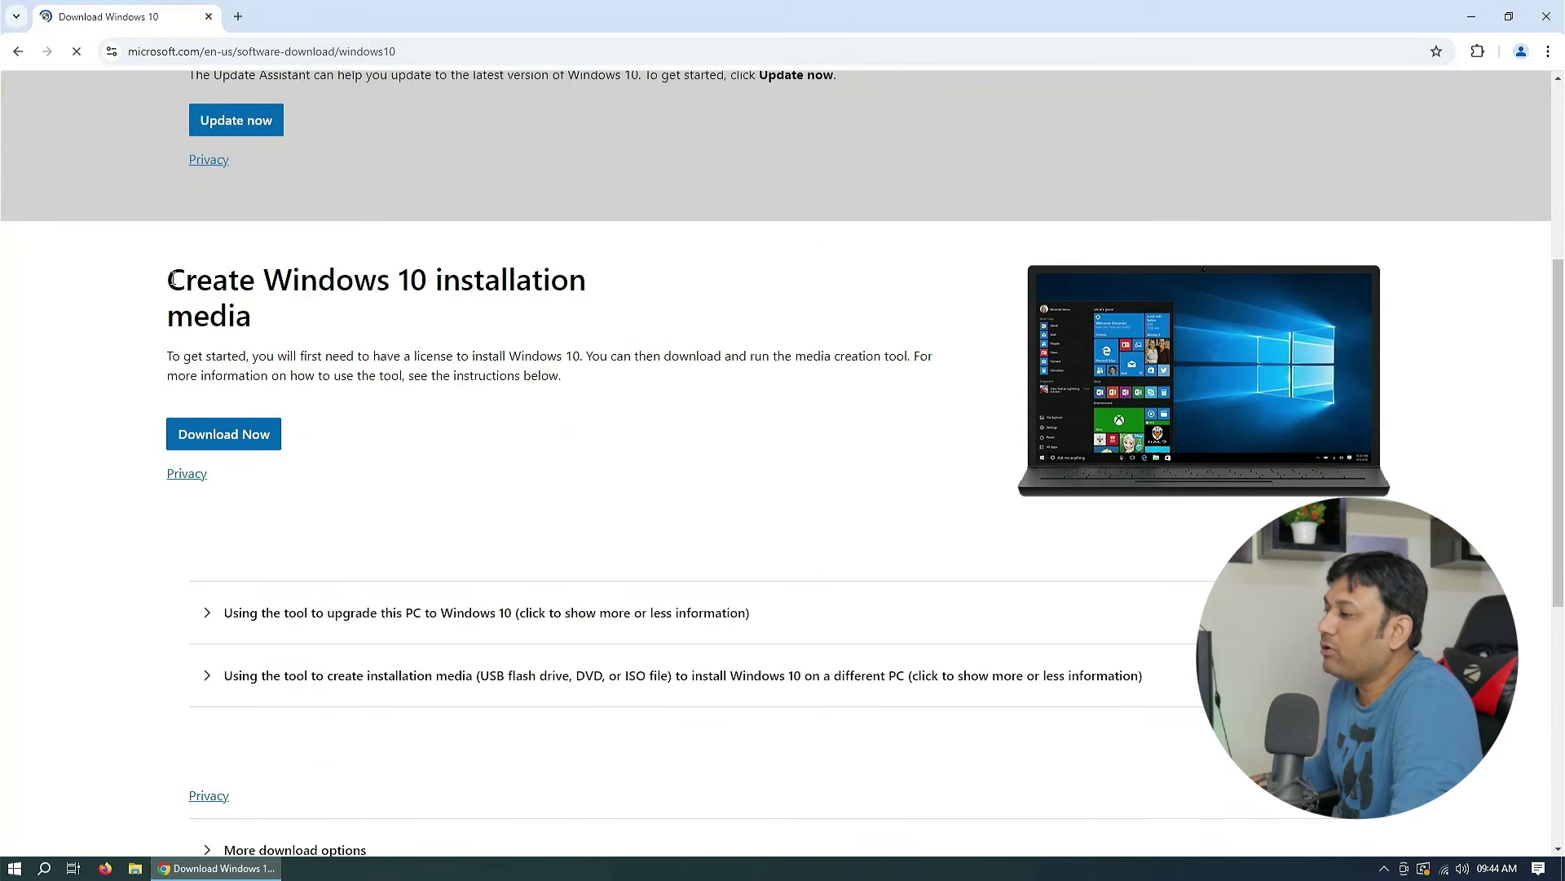
left_click_drag(201, 282, 596, 309)
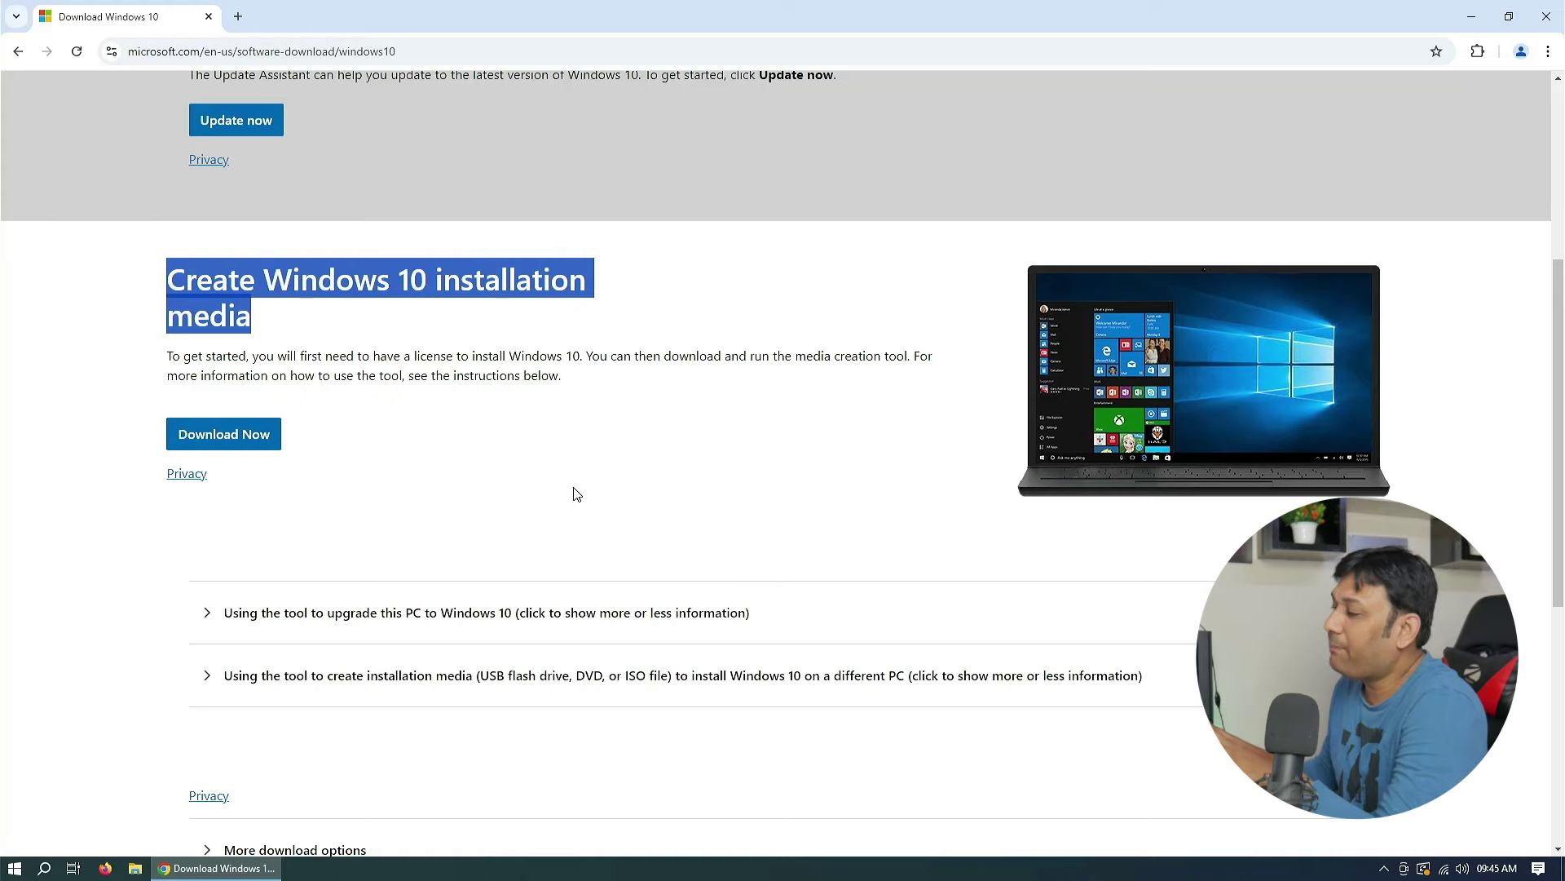
scroll(576, 493, "up", 5)
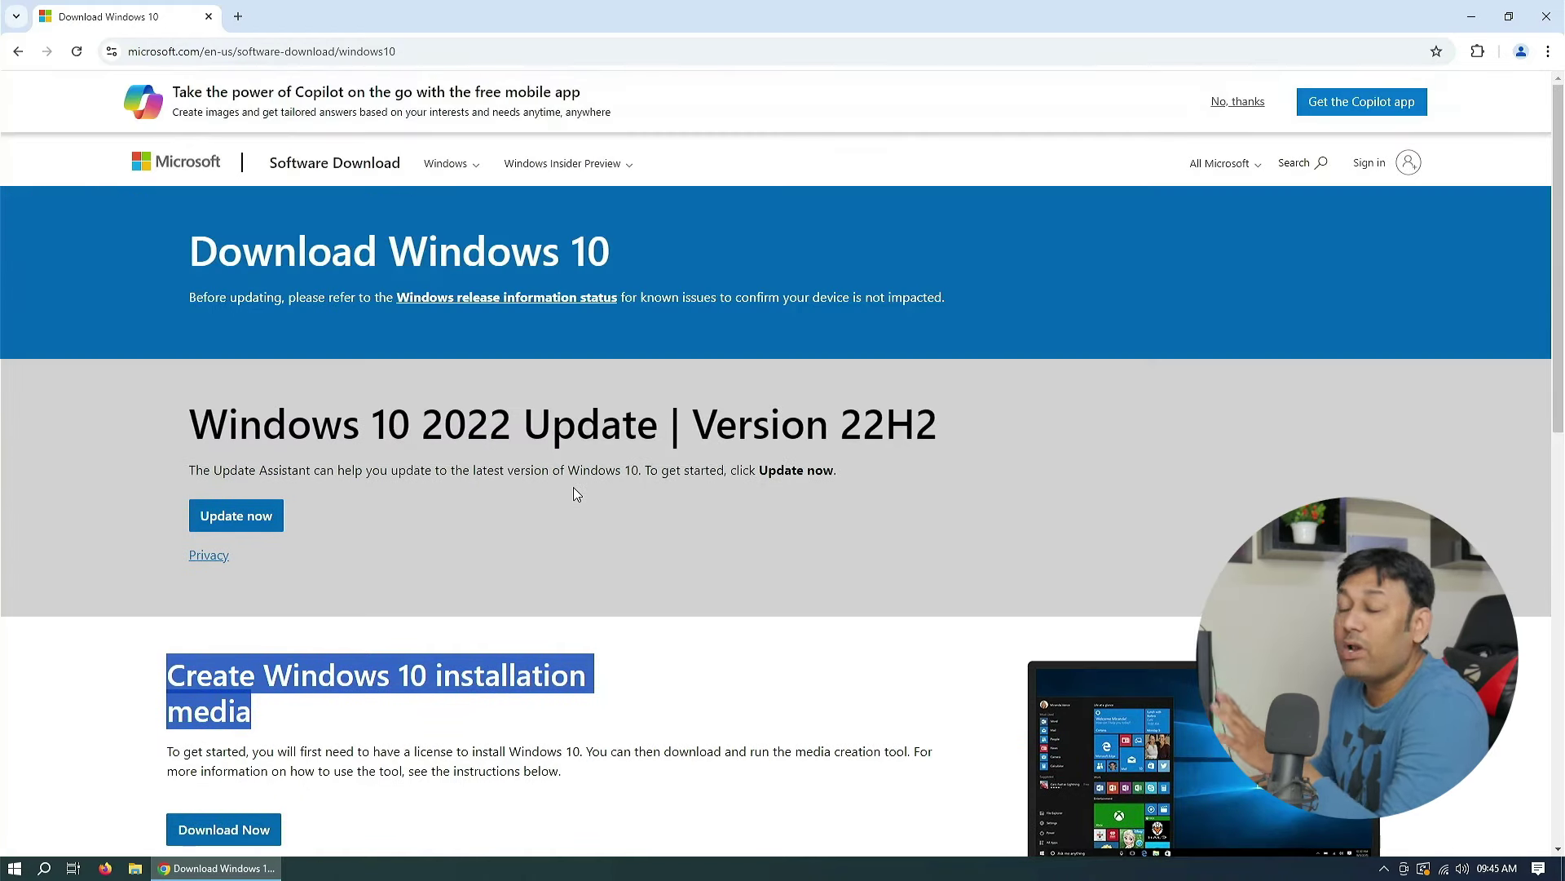
left_click(1546, 15)
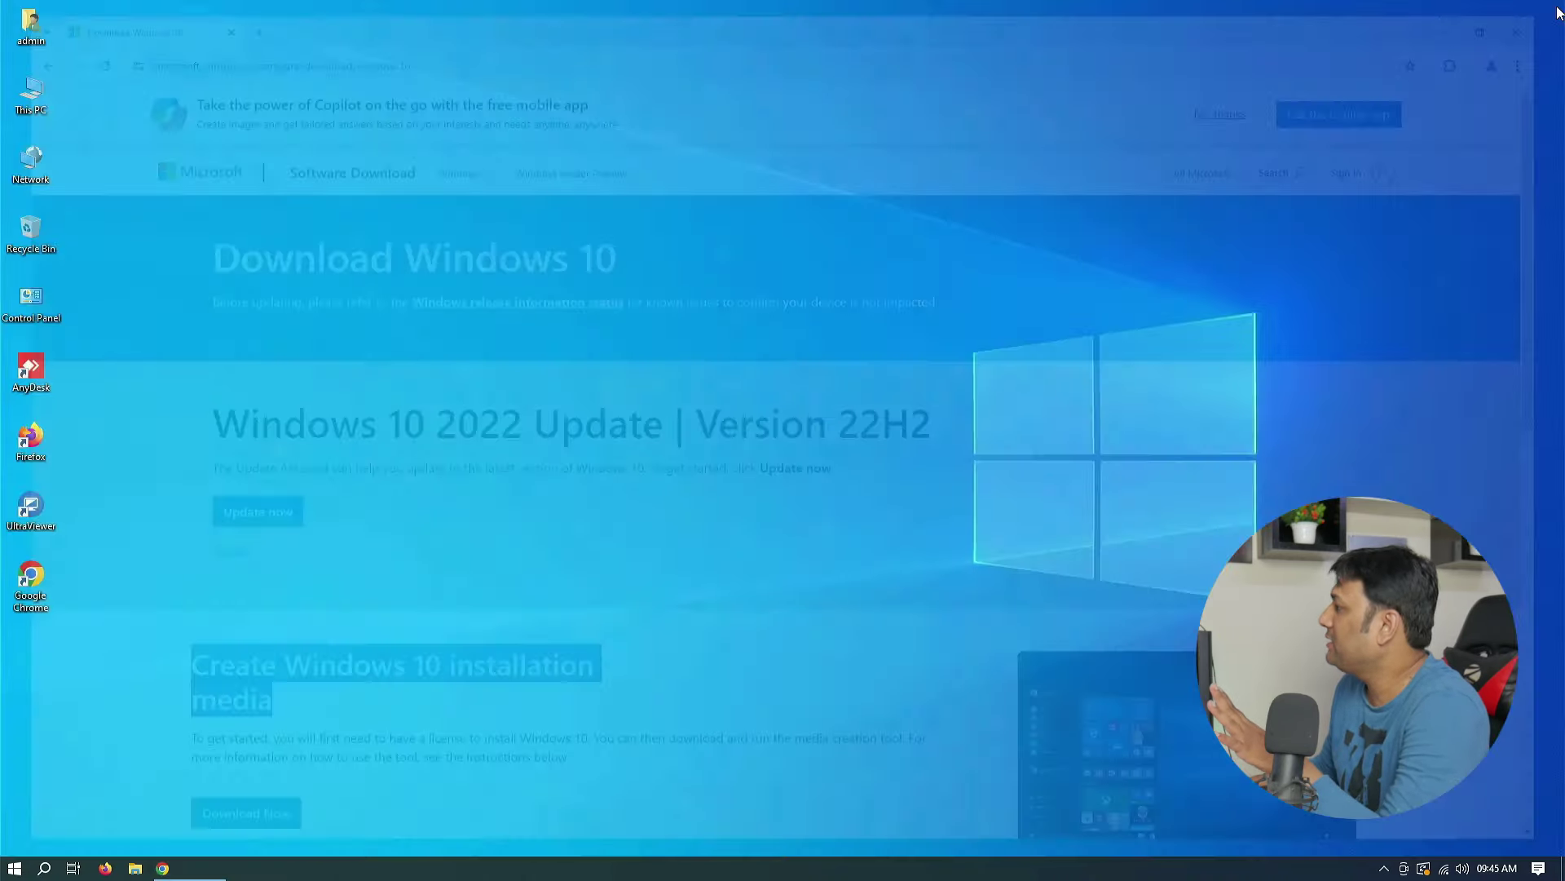
Step: On Local Disk (D:), extract the Windows10-22H2 ISO with PowerArchiver into a folder of the same name
double_click(31, 94)
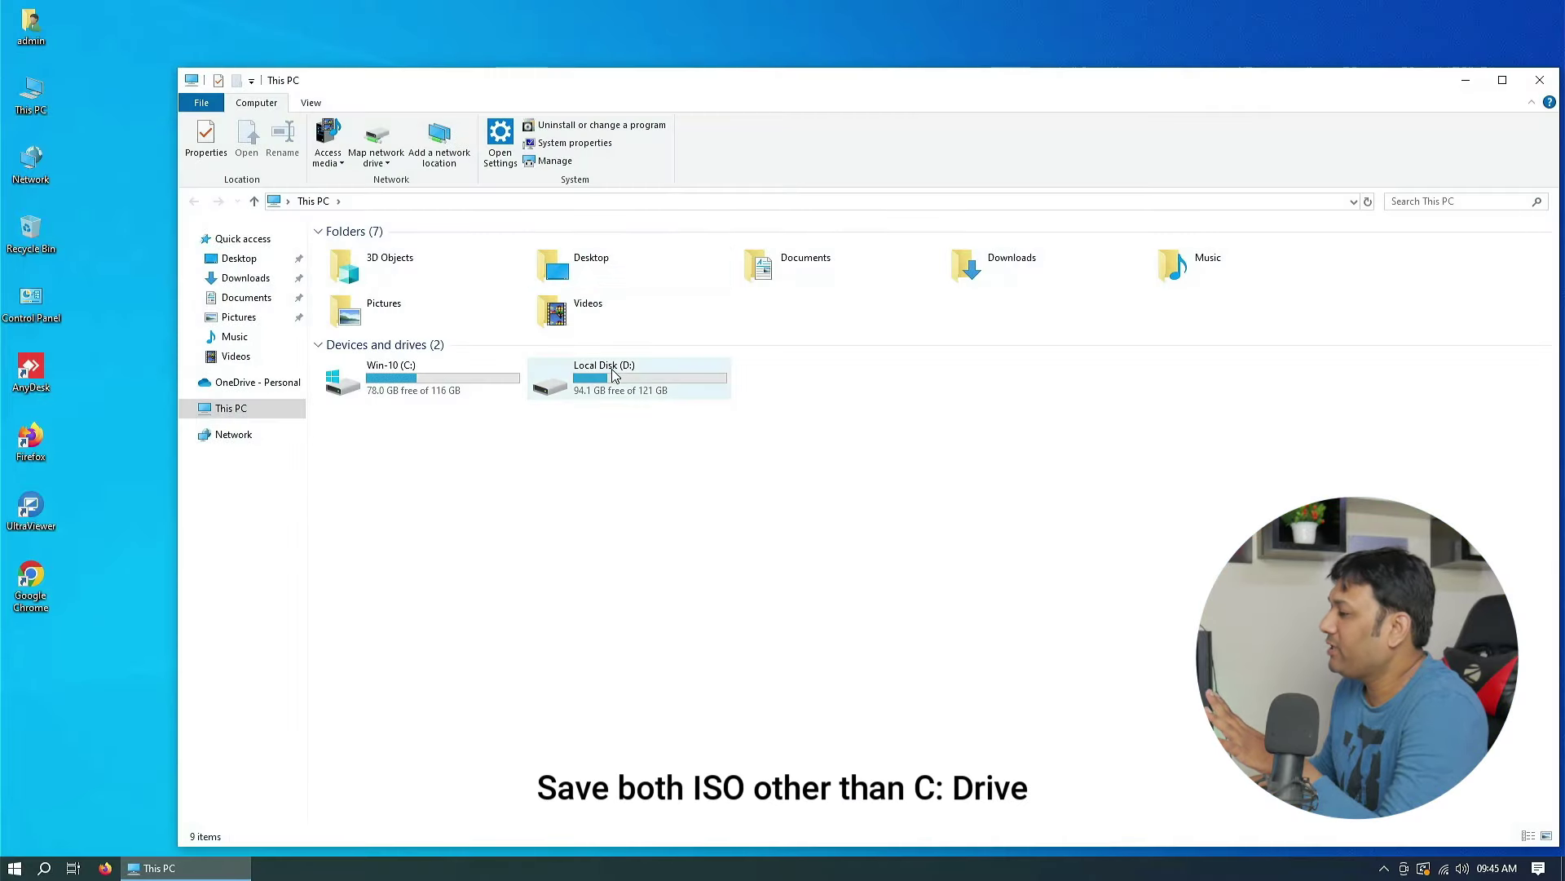
double_click(617, 379)
left_click(412, 269)
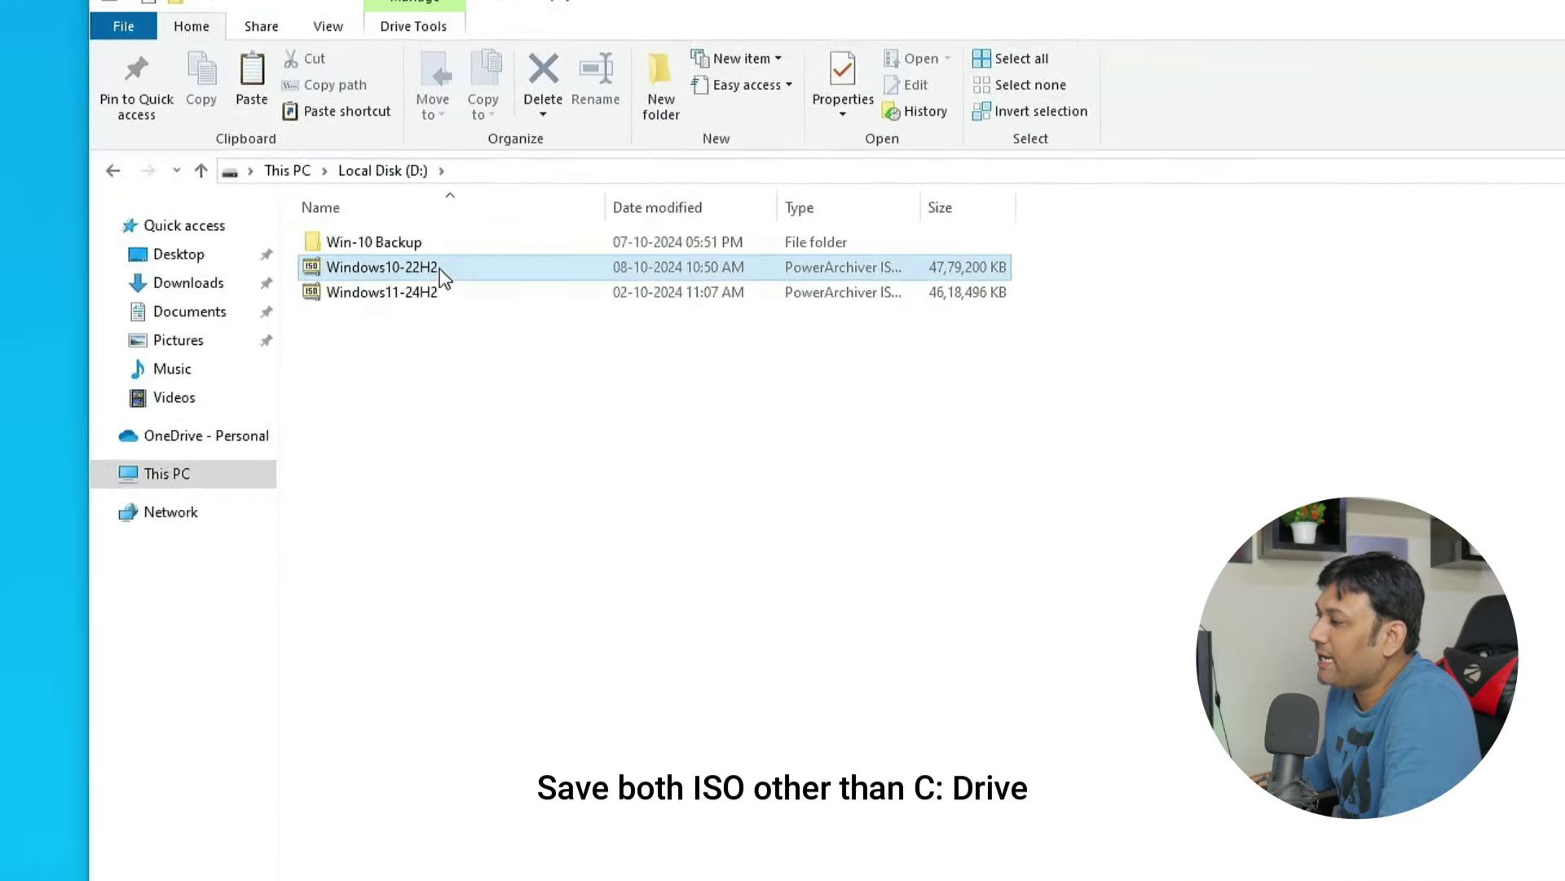
left_click(454, 310)
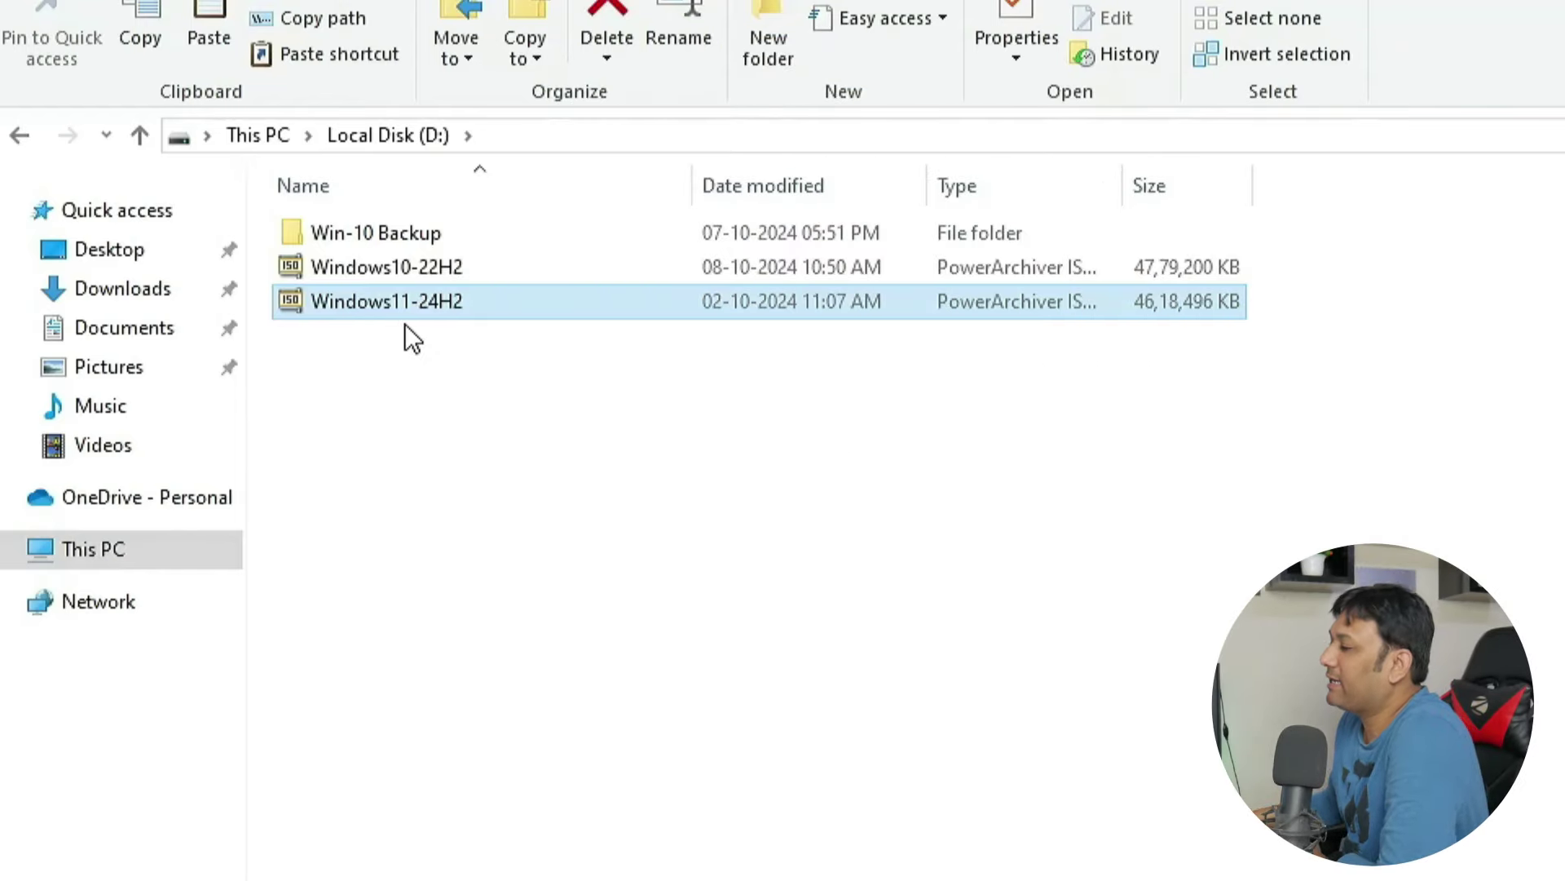
left_click(422, 269)
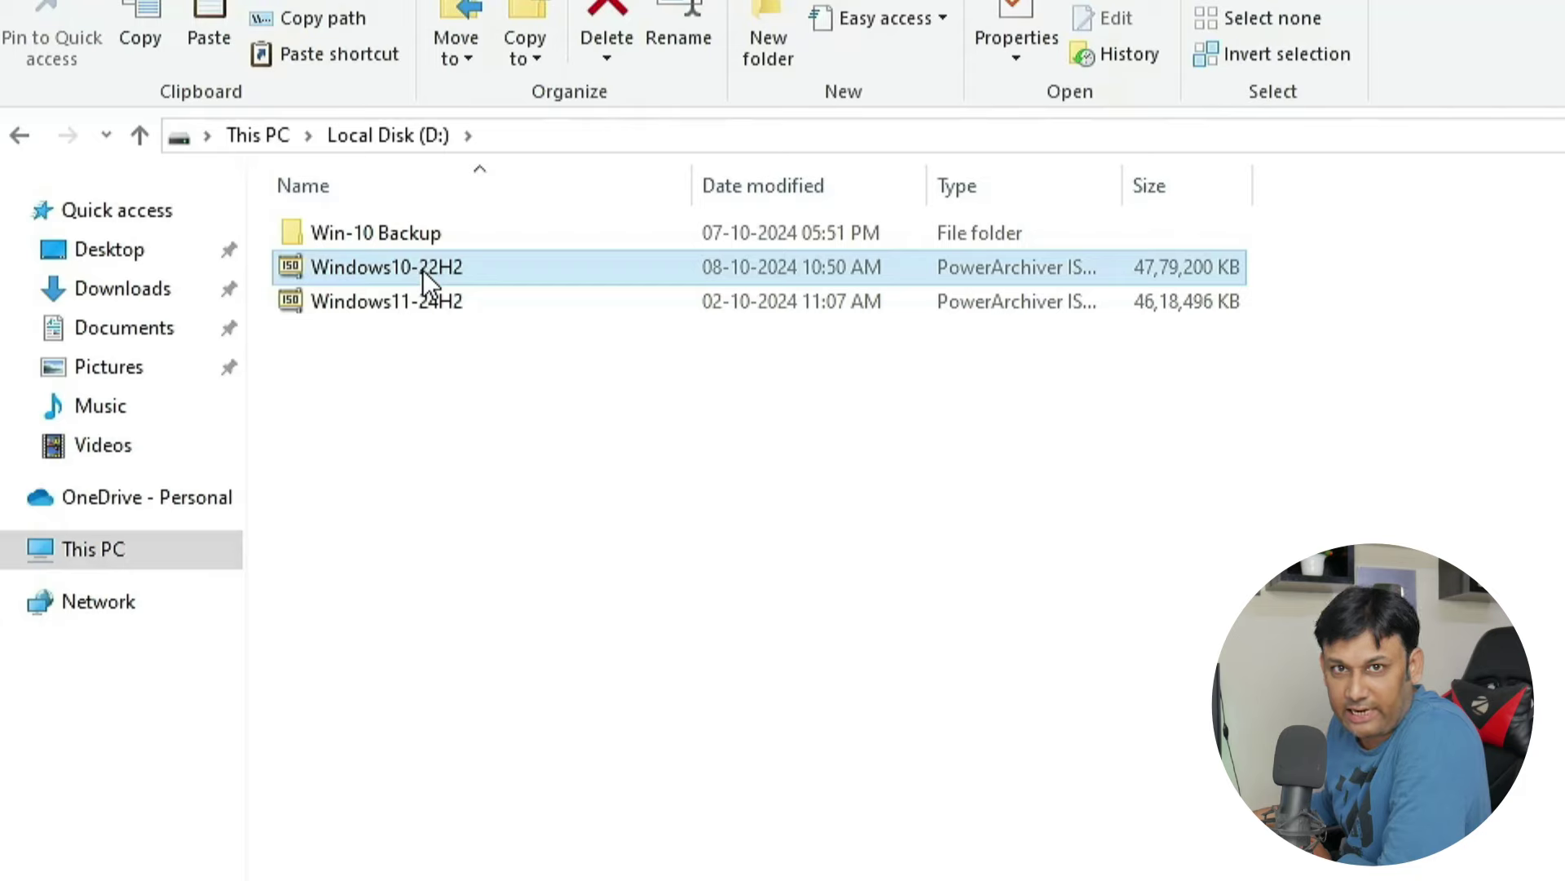
right_click(397, 264)
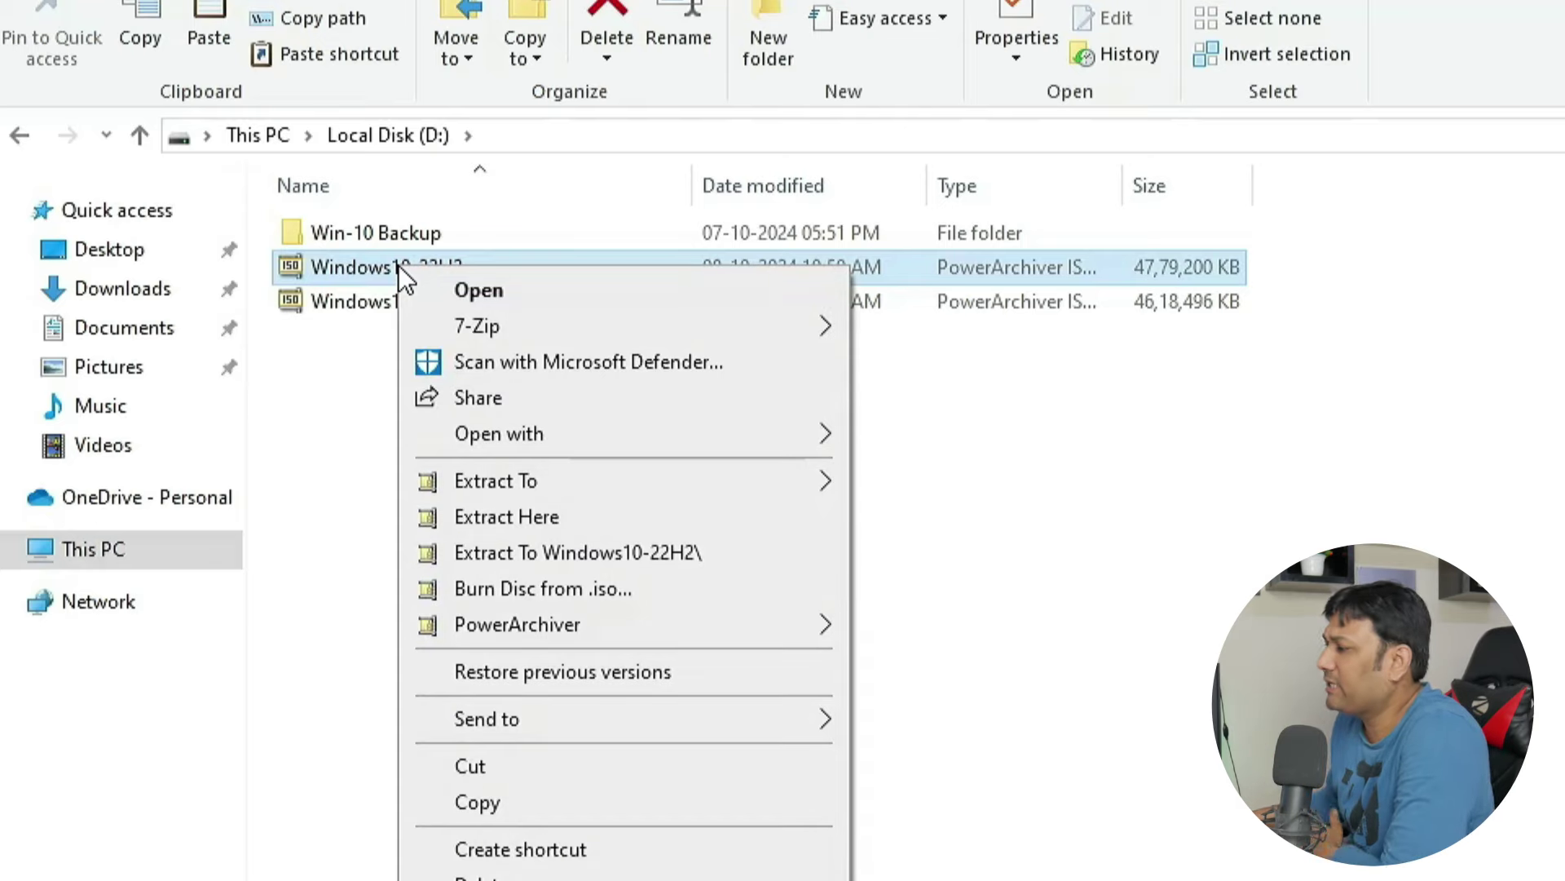
left_click(489, 550)
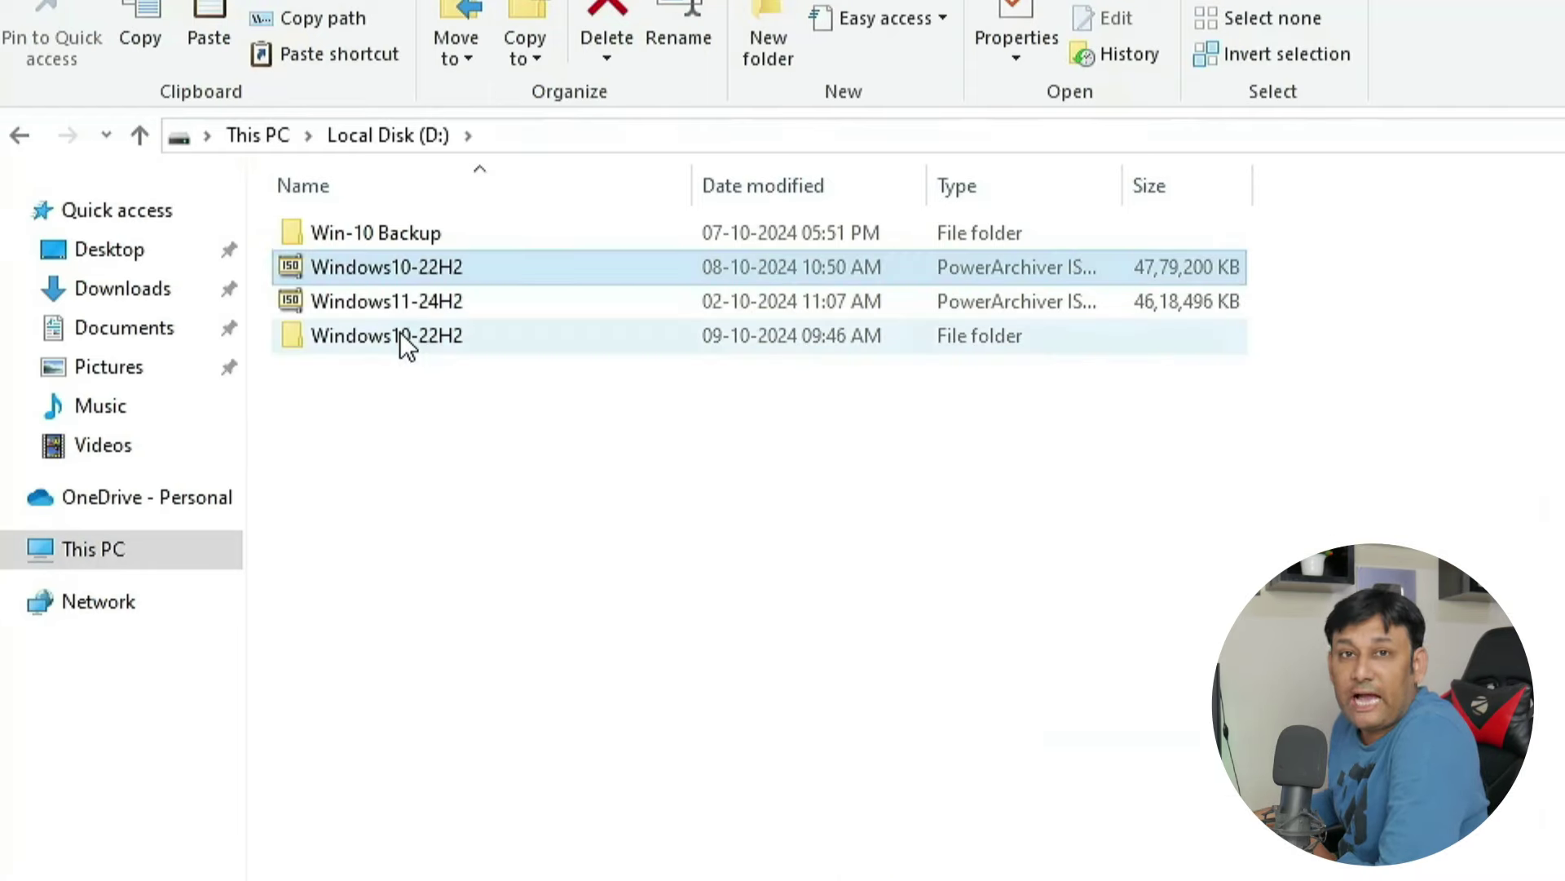
Step: Delete install.esd from the sources folder inside the extracted Windows10-22H2 folder
double_click(399, 334)
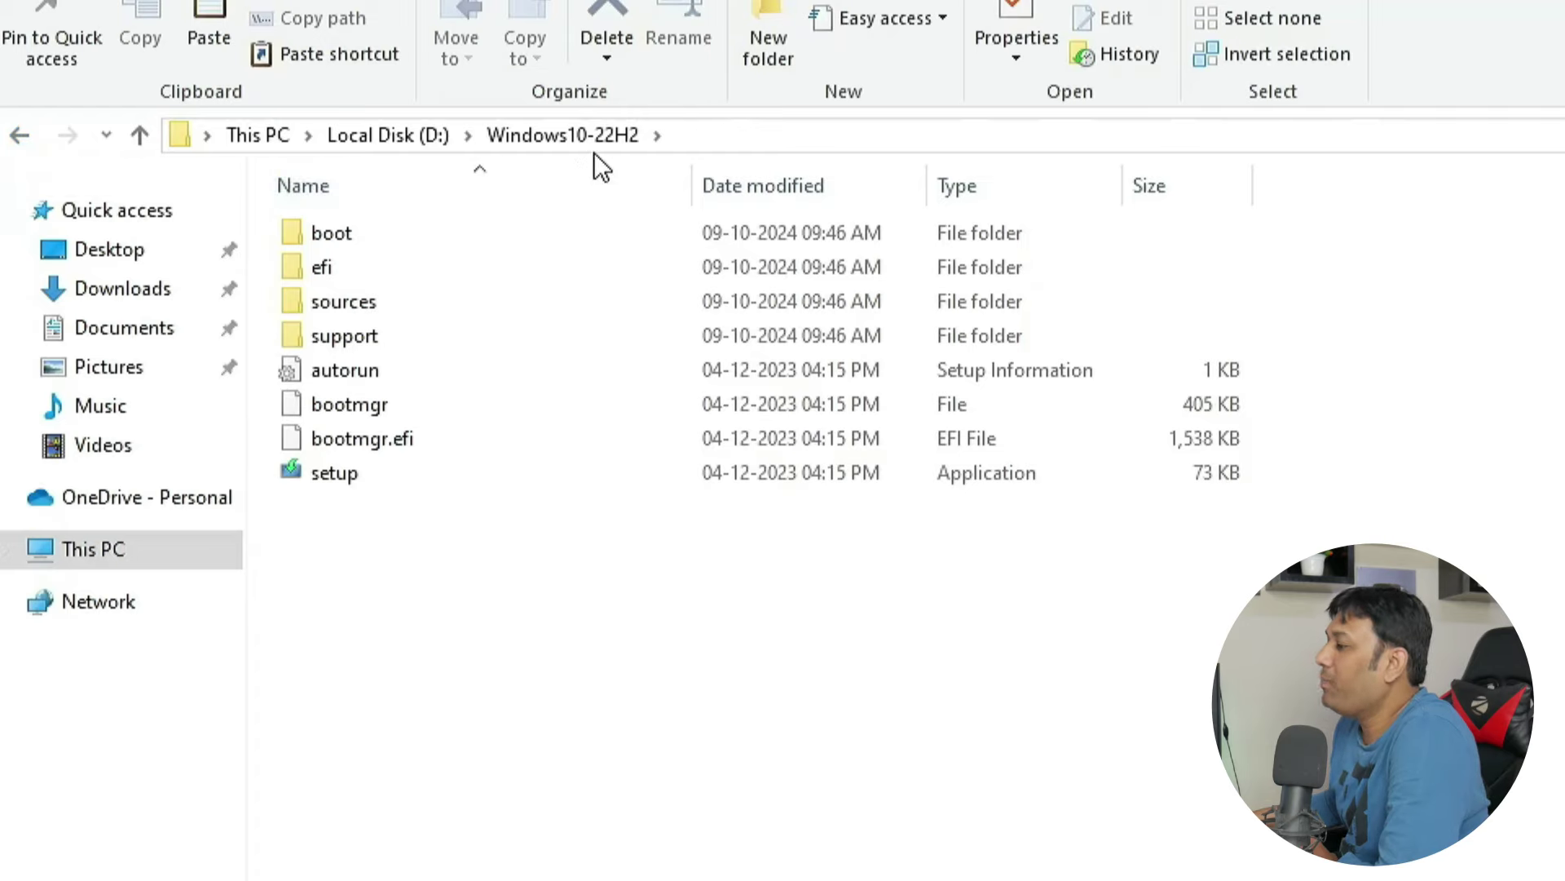
double_click(383, 299)
scroll(626, 597, "down", 2)
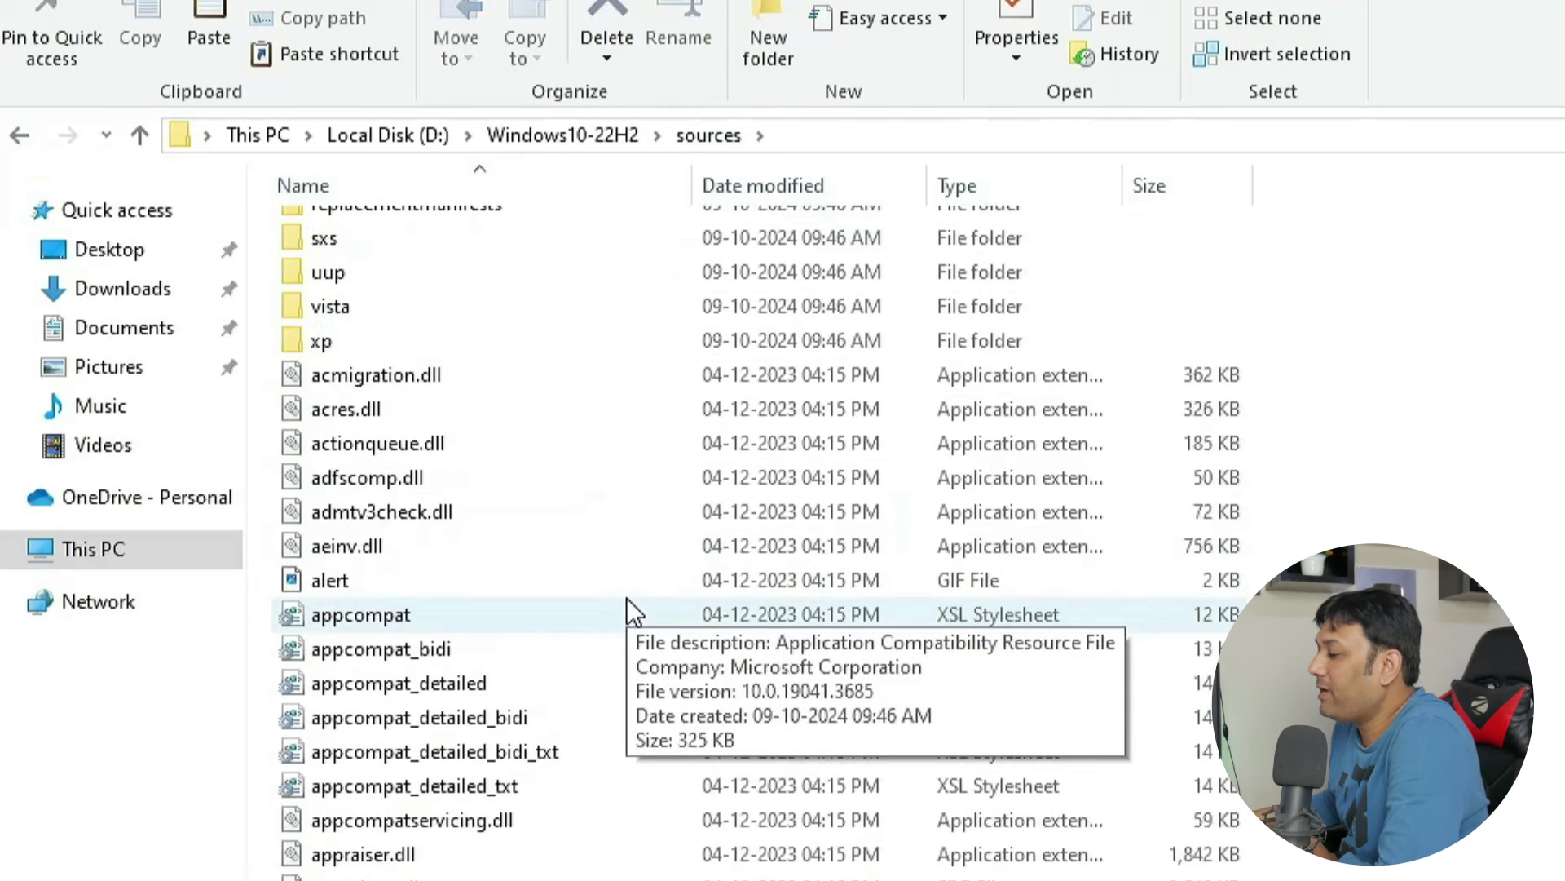
scroll(626, 597, "down", 16)
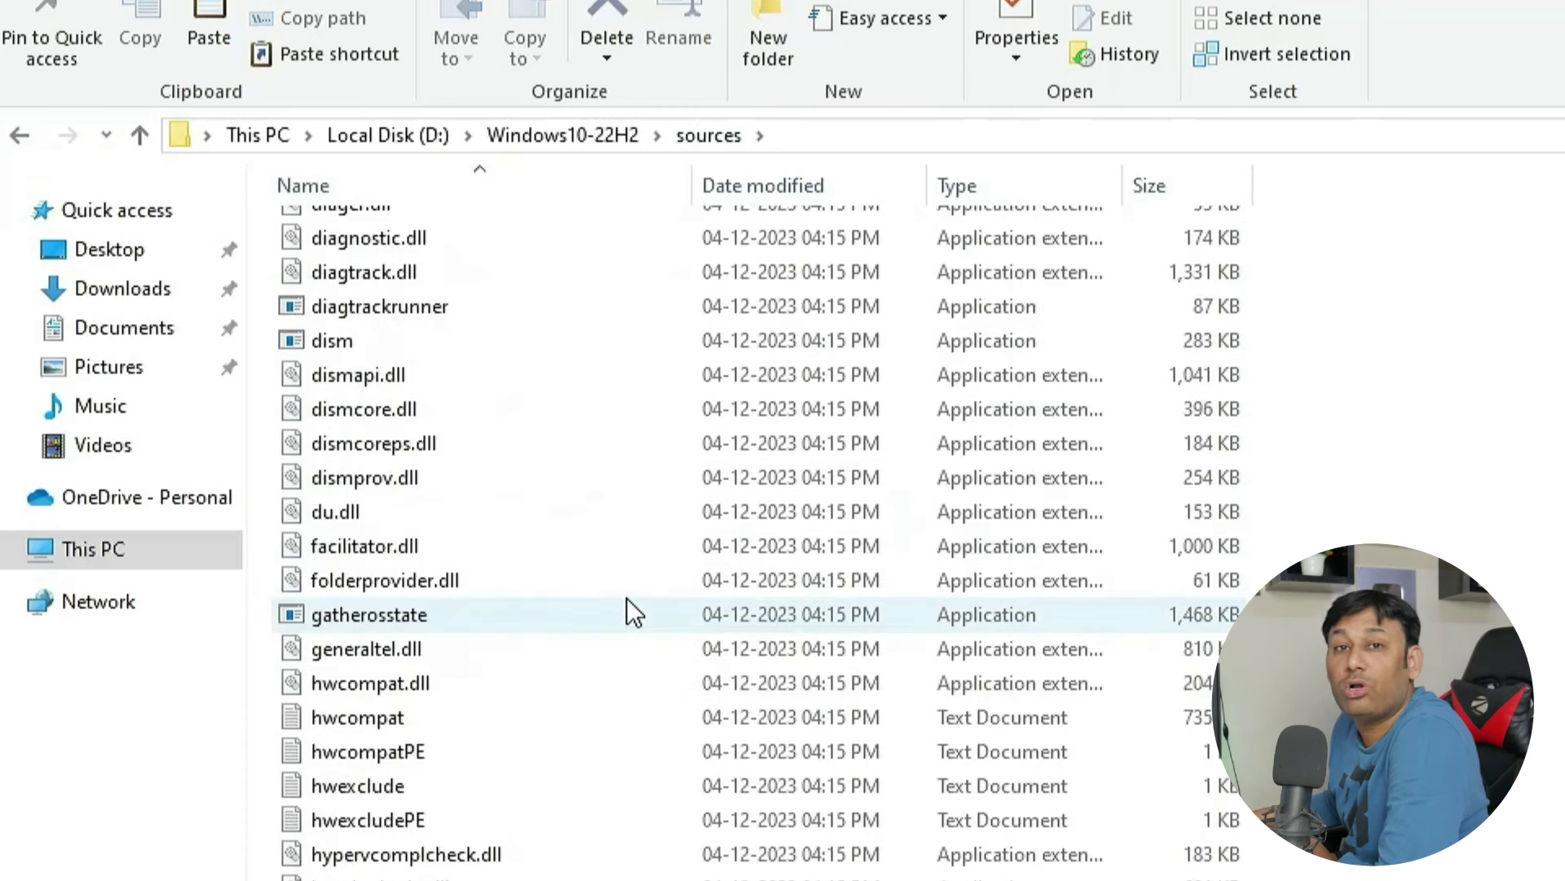
scroll(628, 601, "down", 6)
scroll(627, 599, "down", 1)
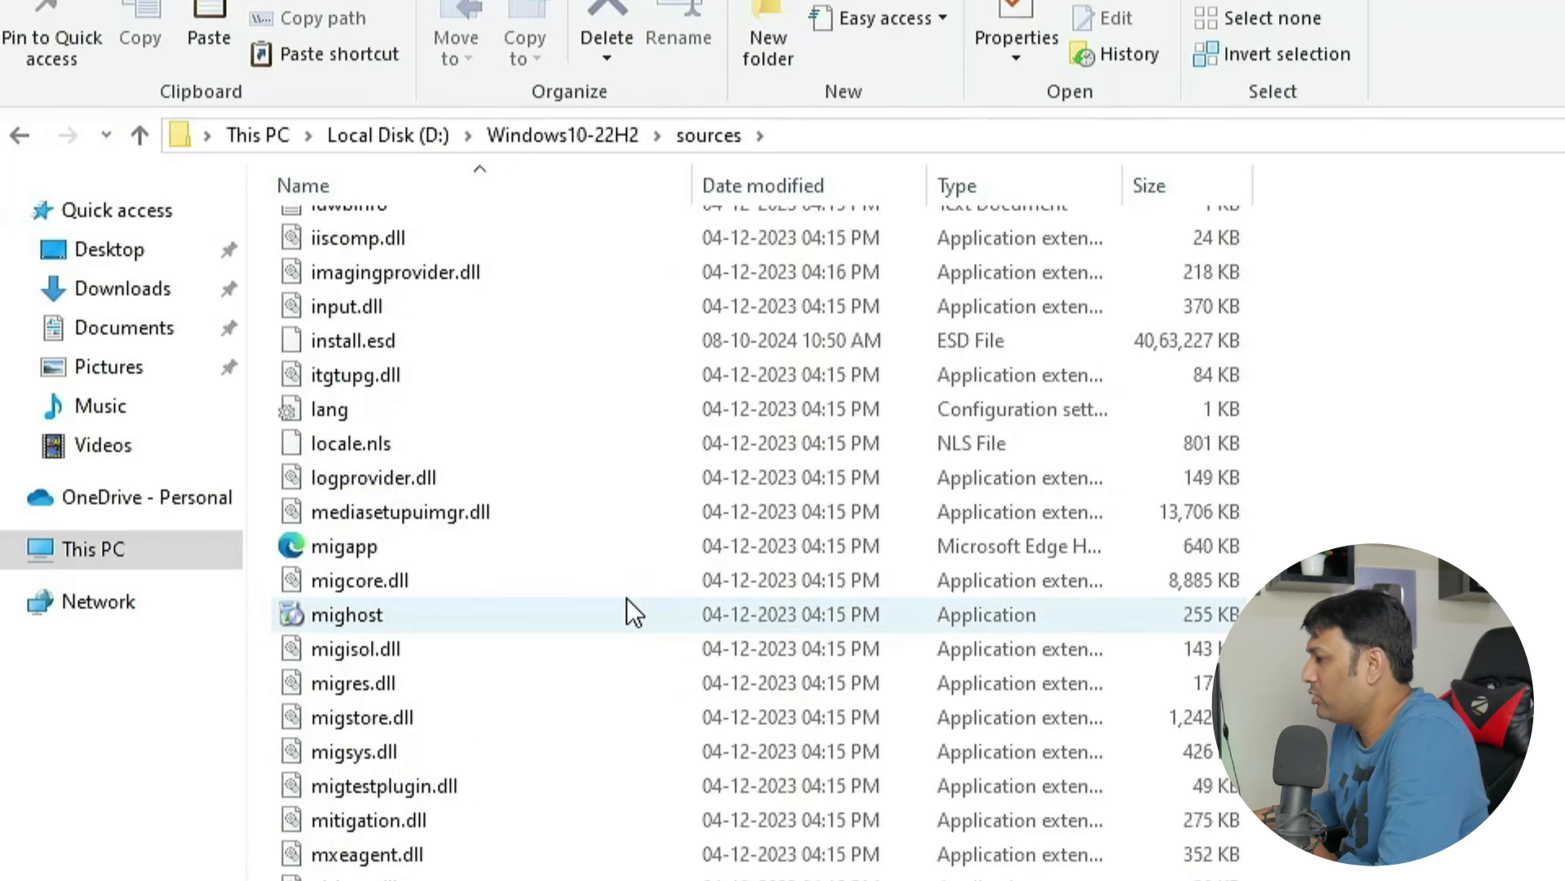
left_click(394, 348)
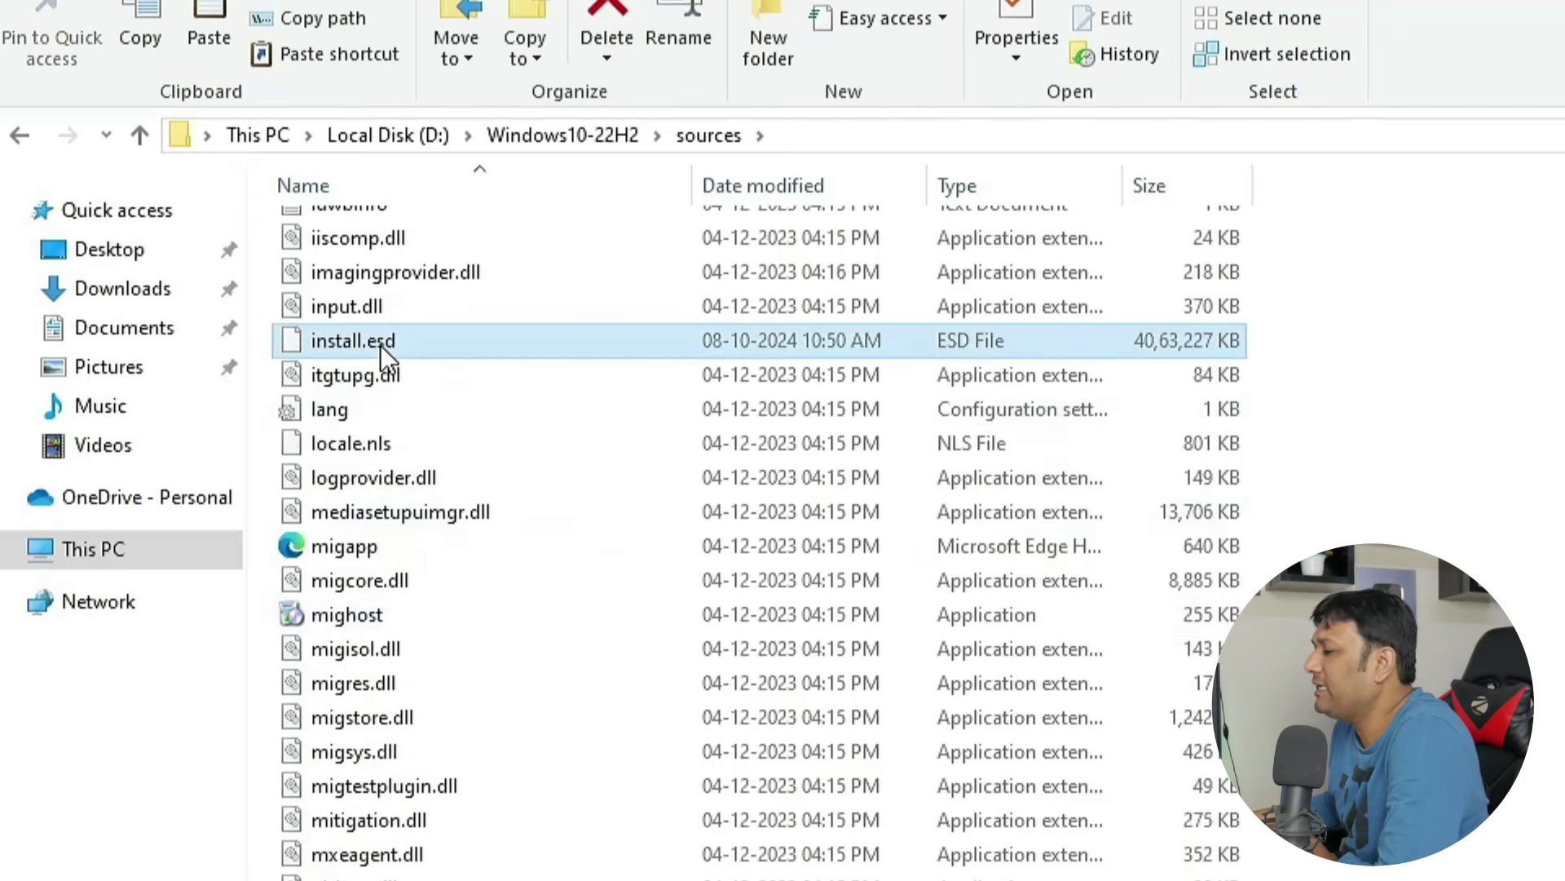
mouse_move(406, 342)
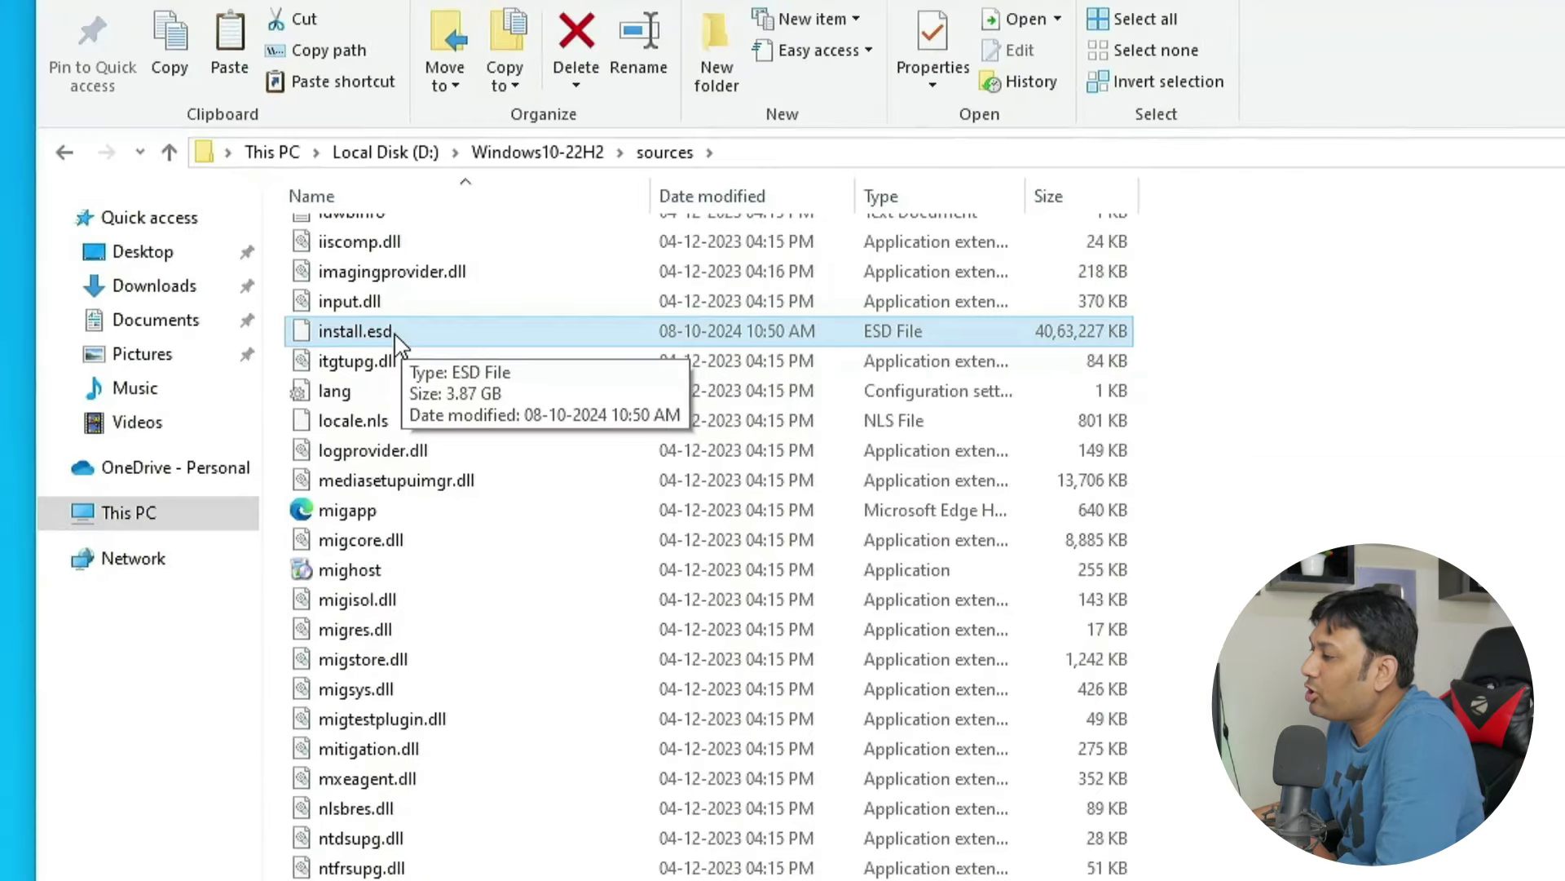
right_click(399, 343)
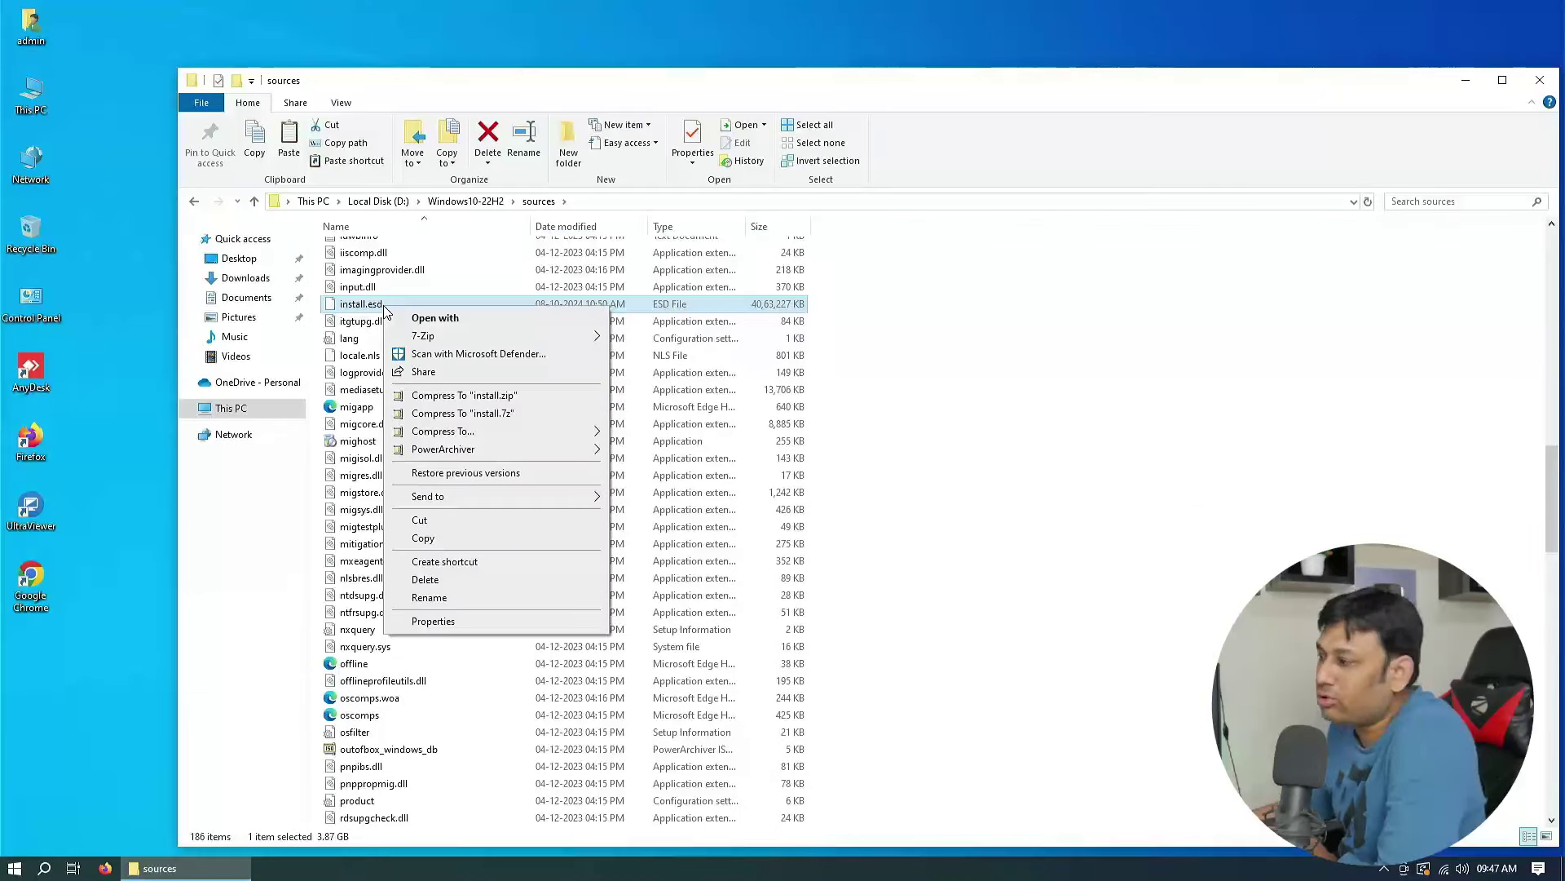
left_click(428, 580)
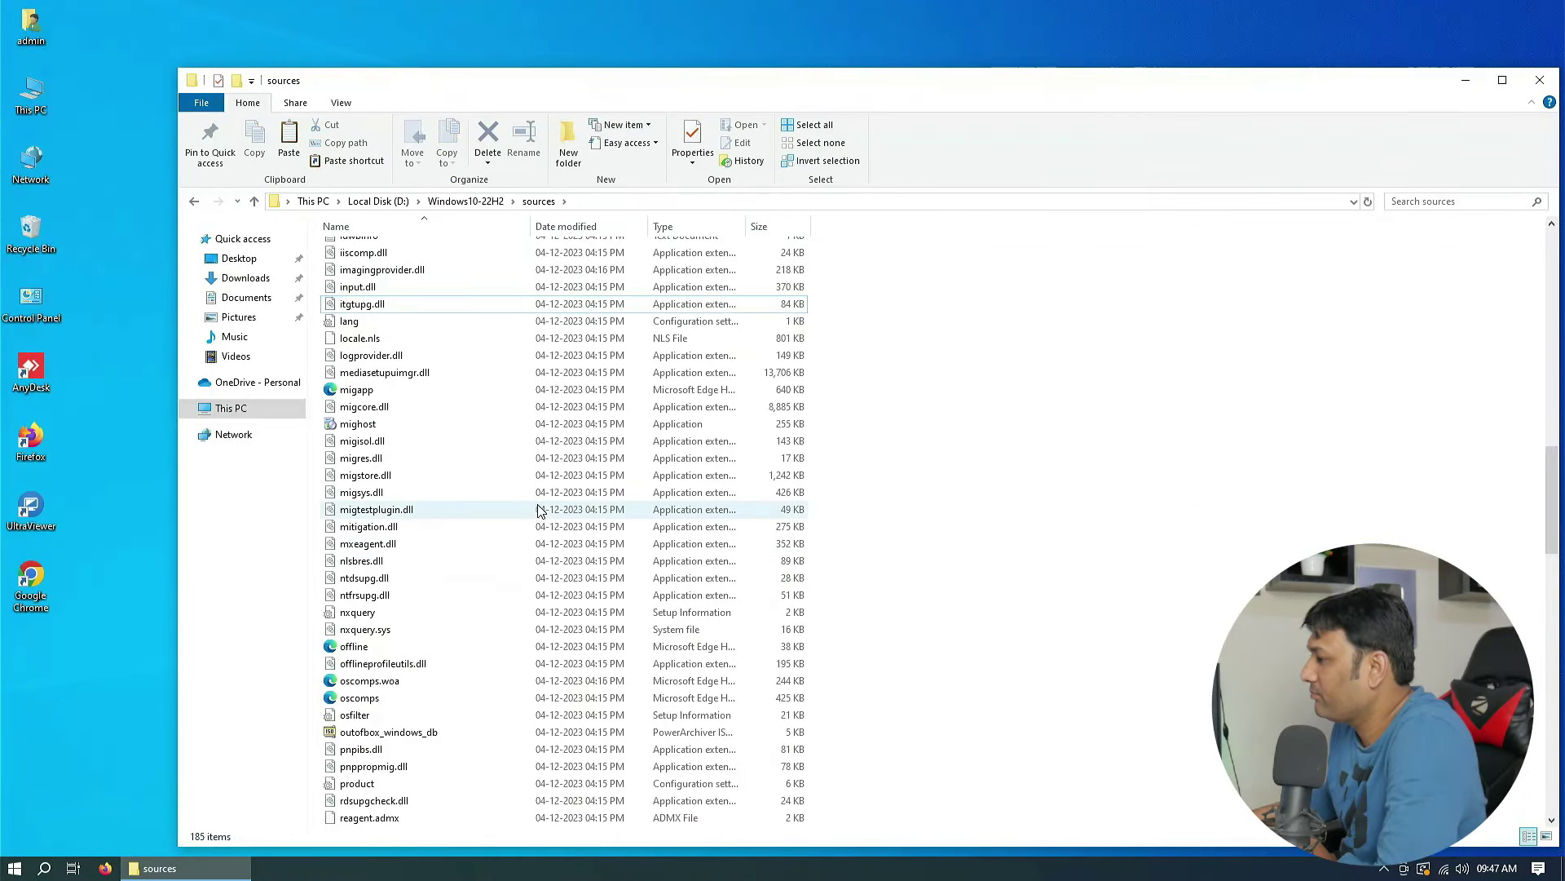
Step: Return to Local Disk (D:) and mount the Windows11-24H2 ISO by opening it with Windows Explorer
left_click(383, 201)
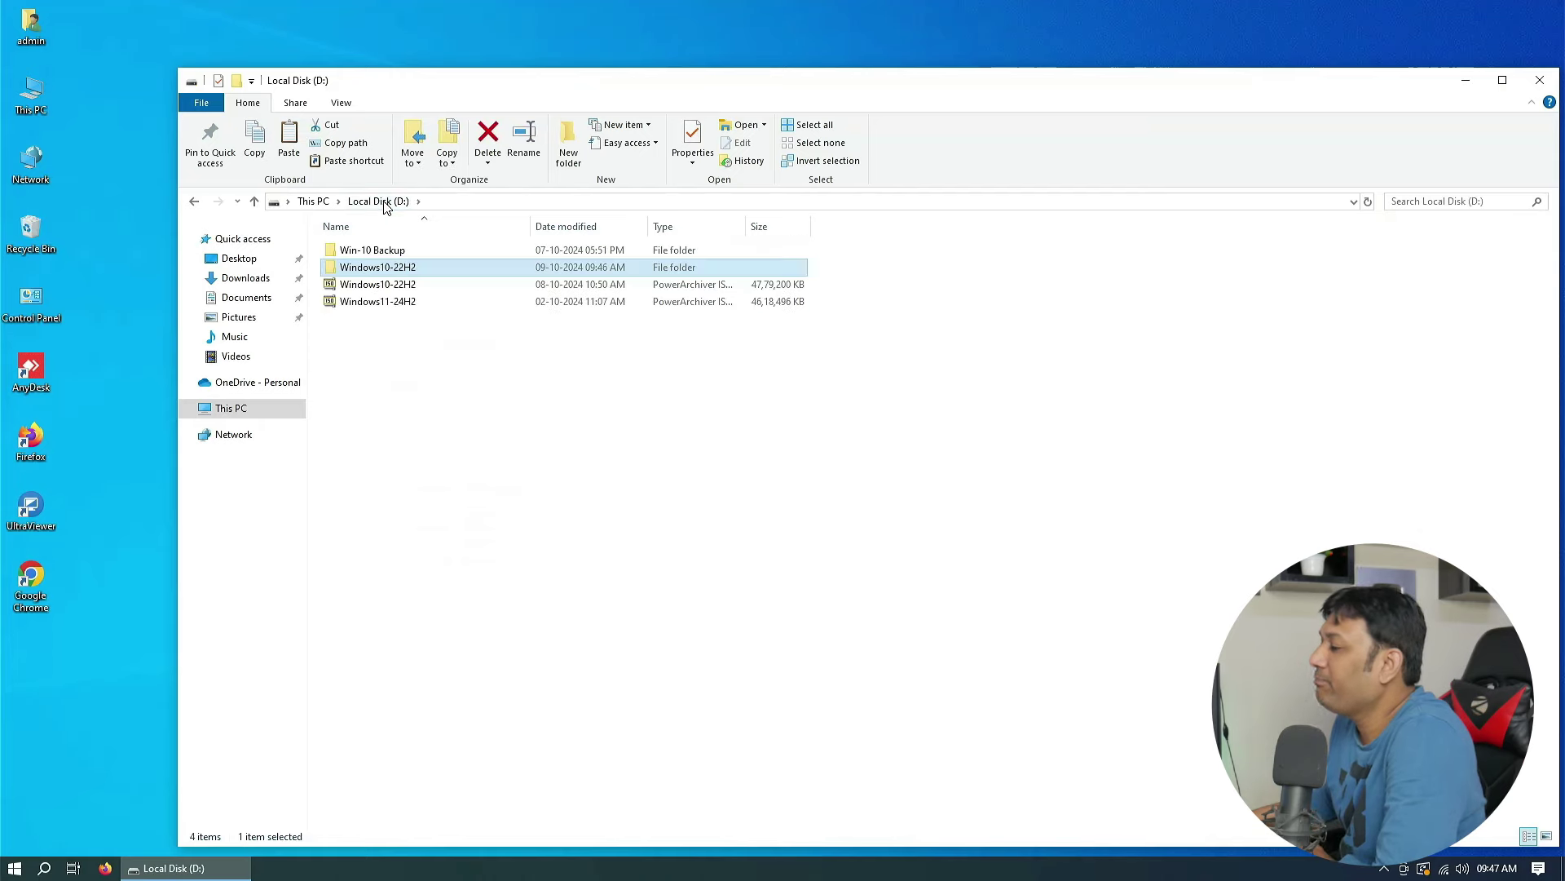
left_click(389, 304)
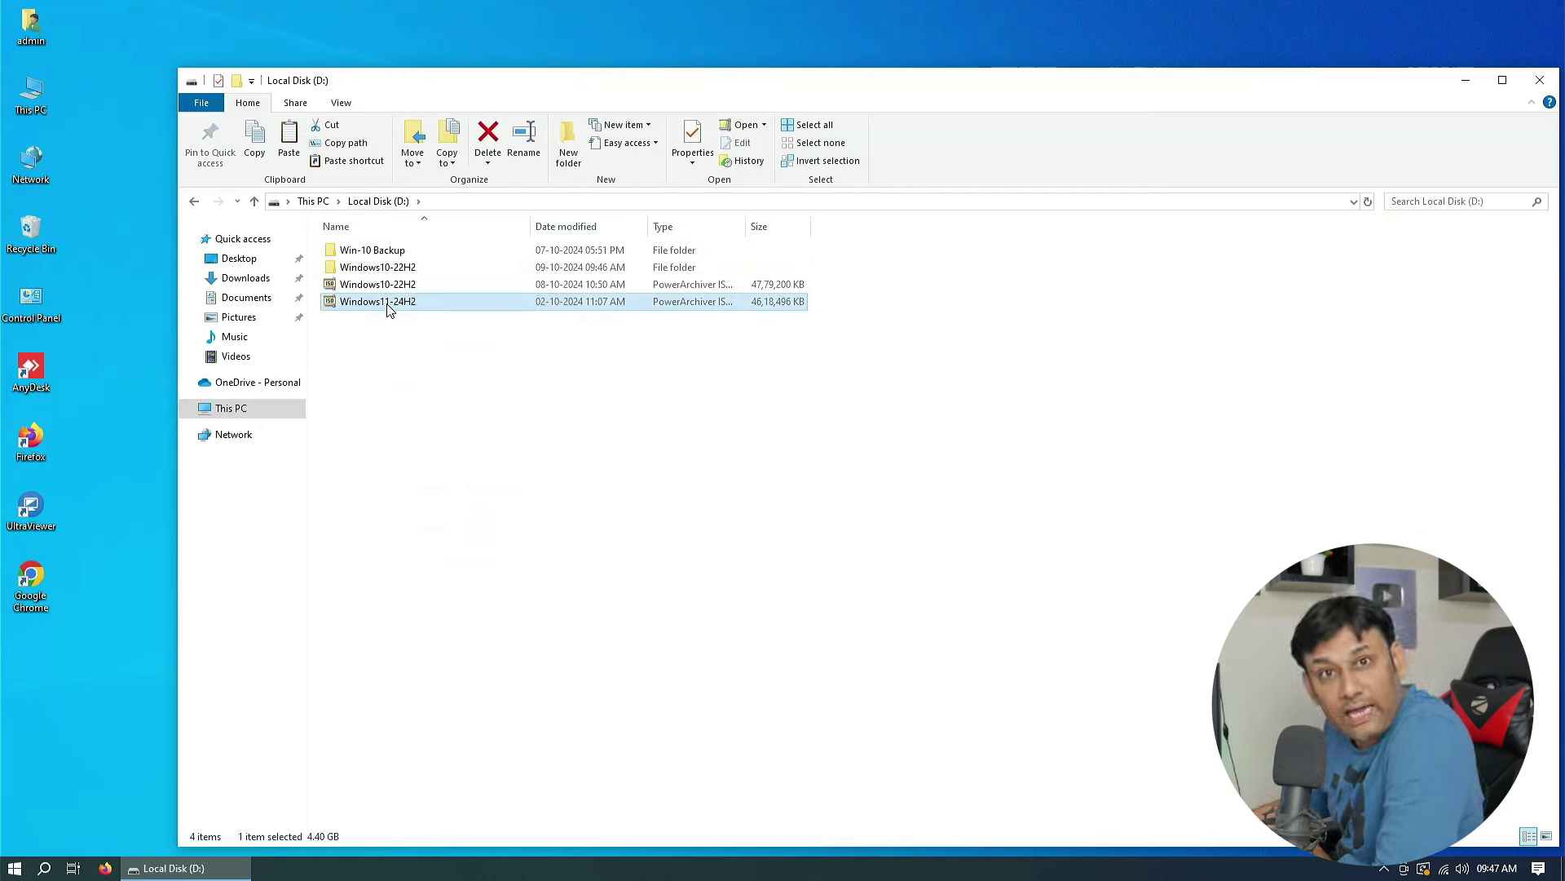
right_click(389, 310)
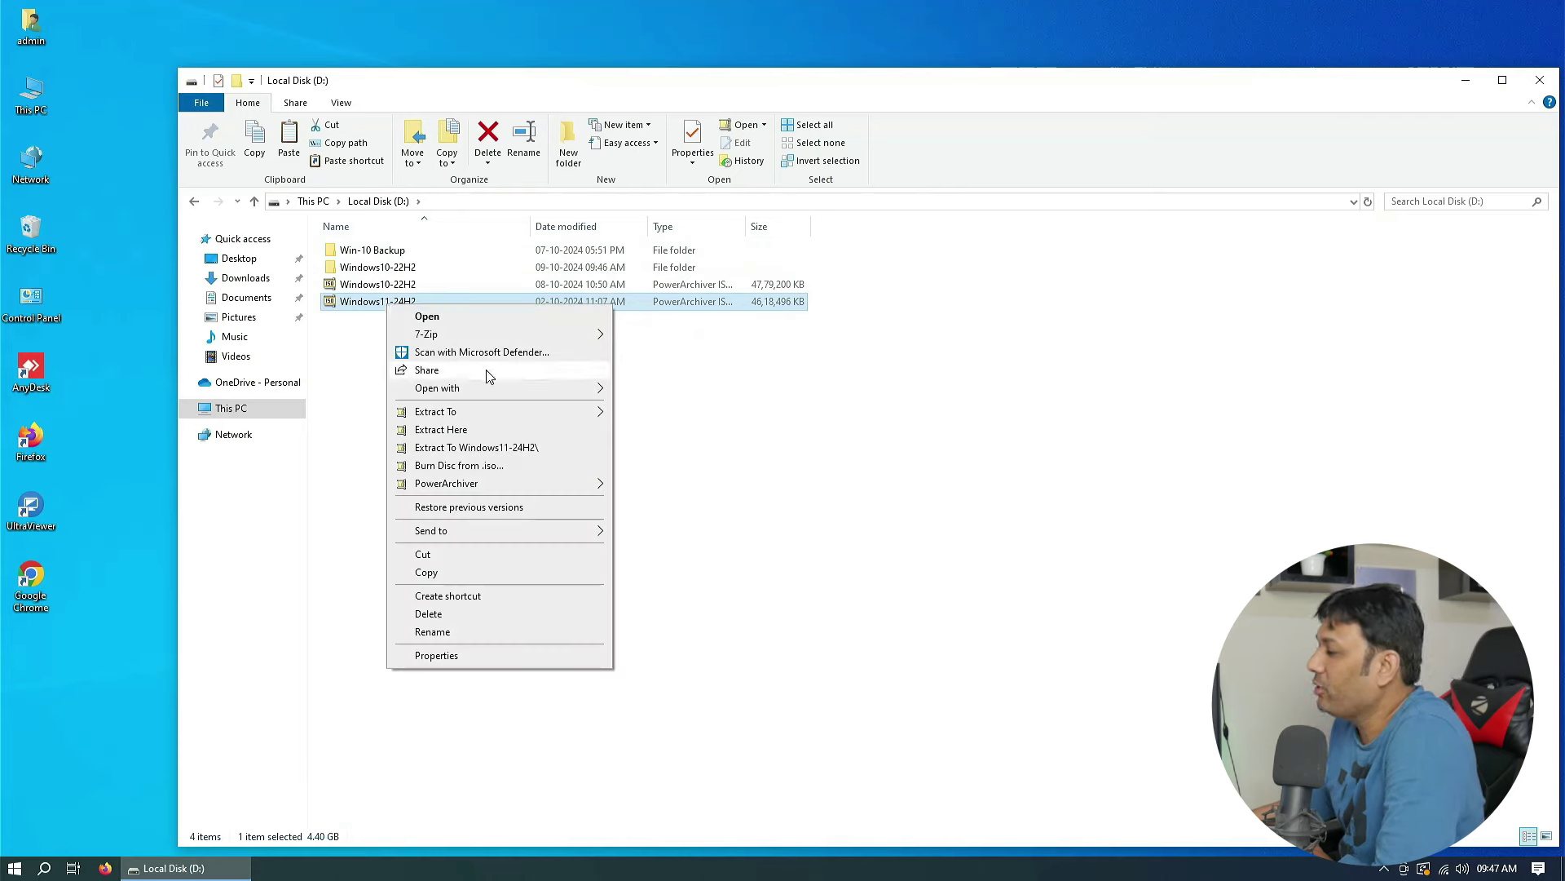
mouse_move(520, 393)
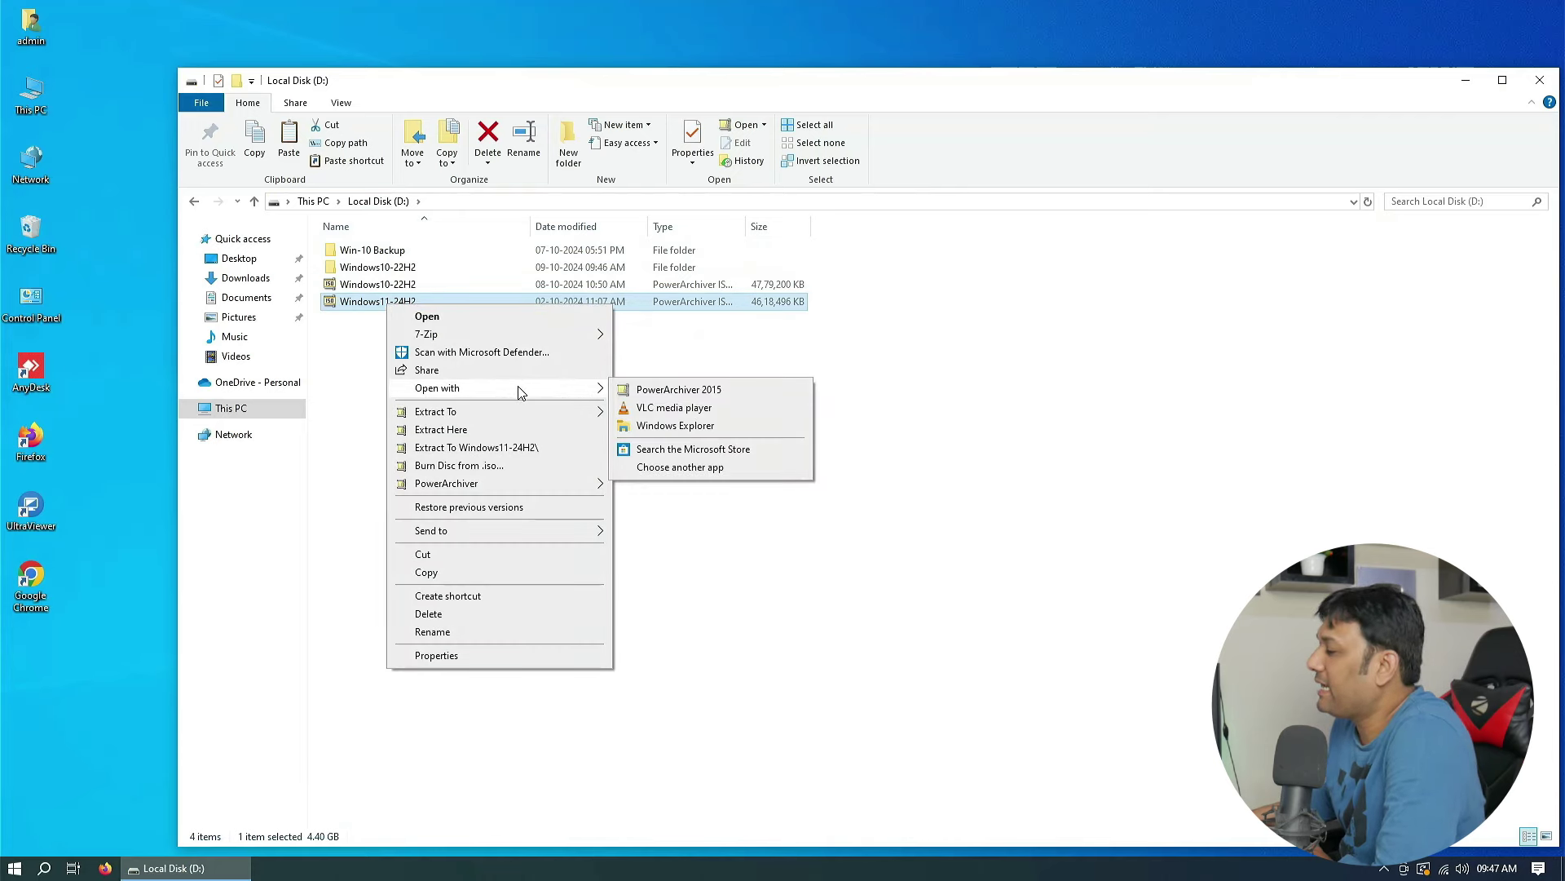
left_click(637, 427)
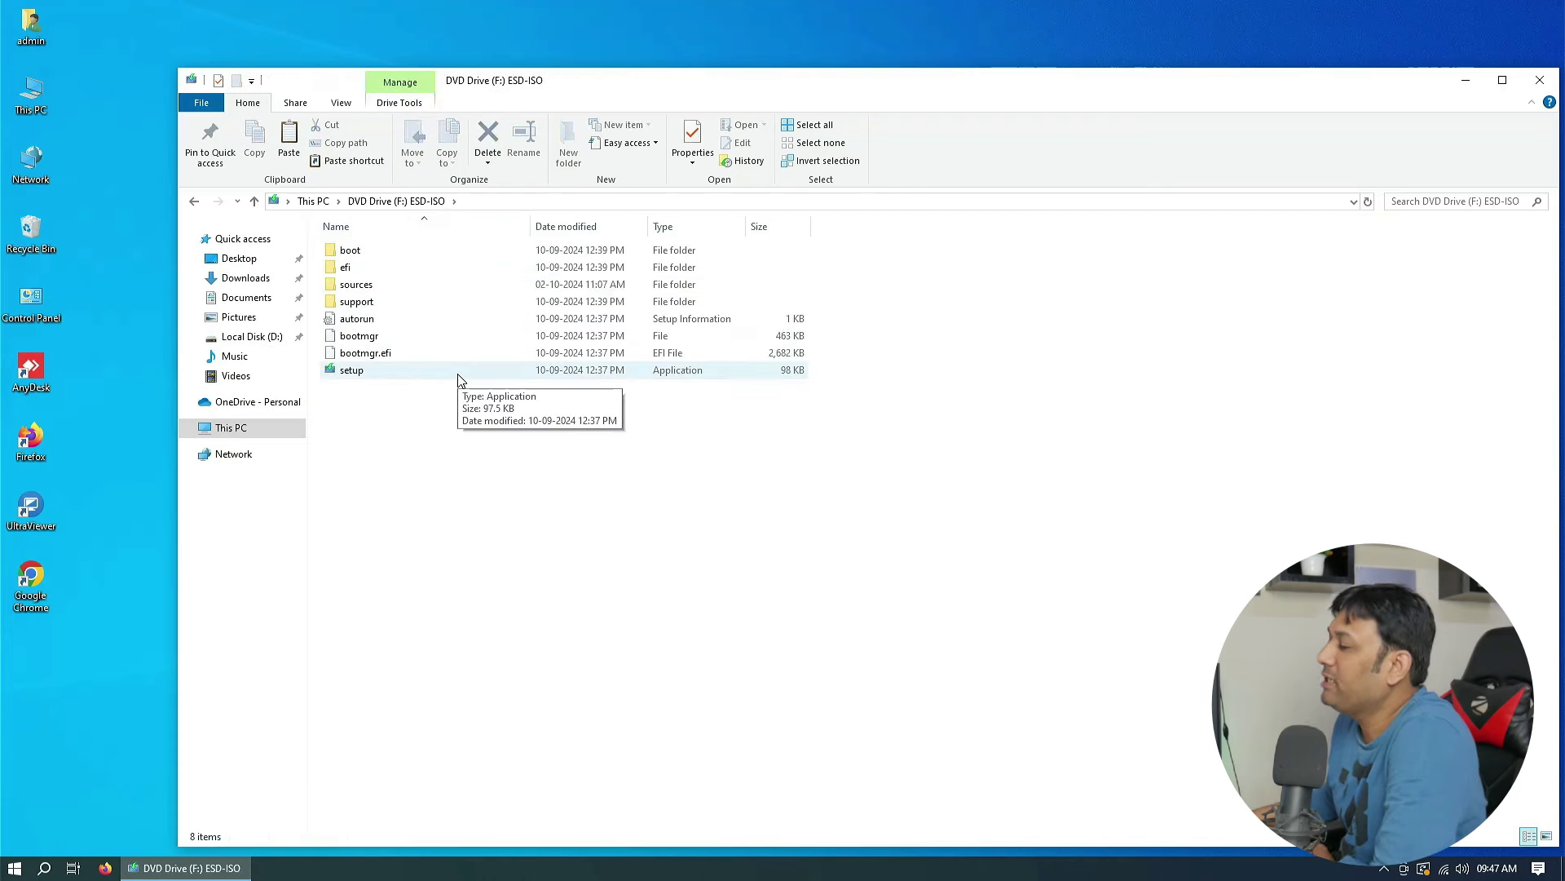
Step: Open the D: drive's Windows10-22H2 folder in a second window and arrange it side by side with the mounted Windows 11 image
double_click(32, 96)
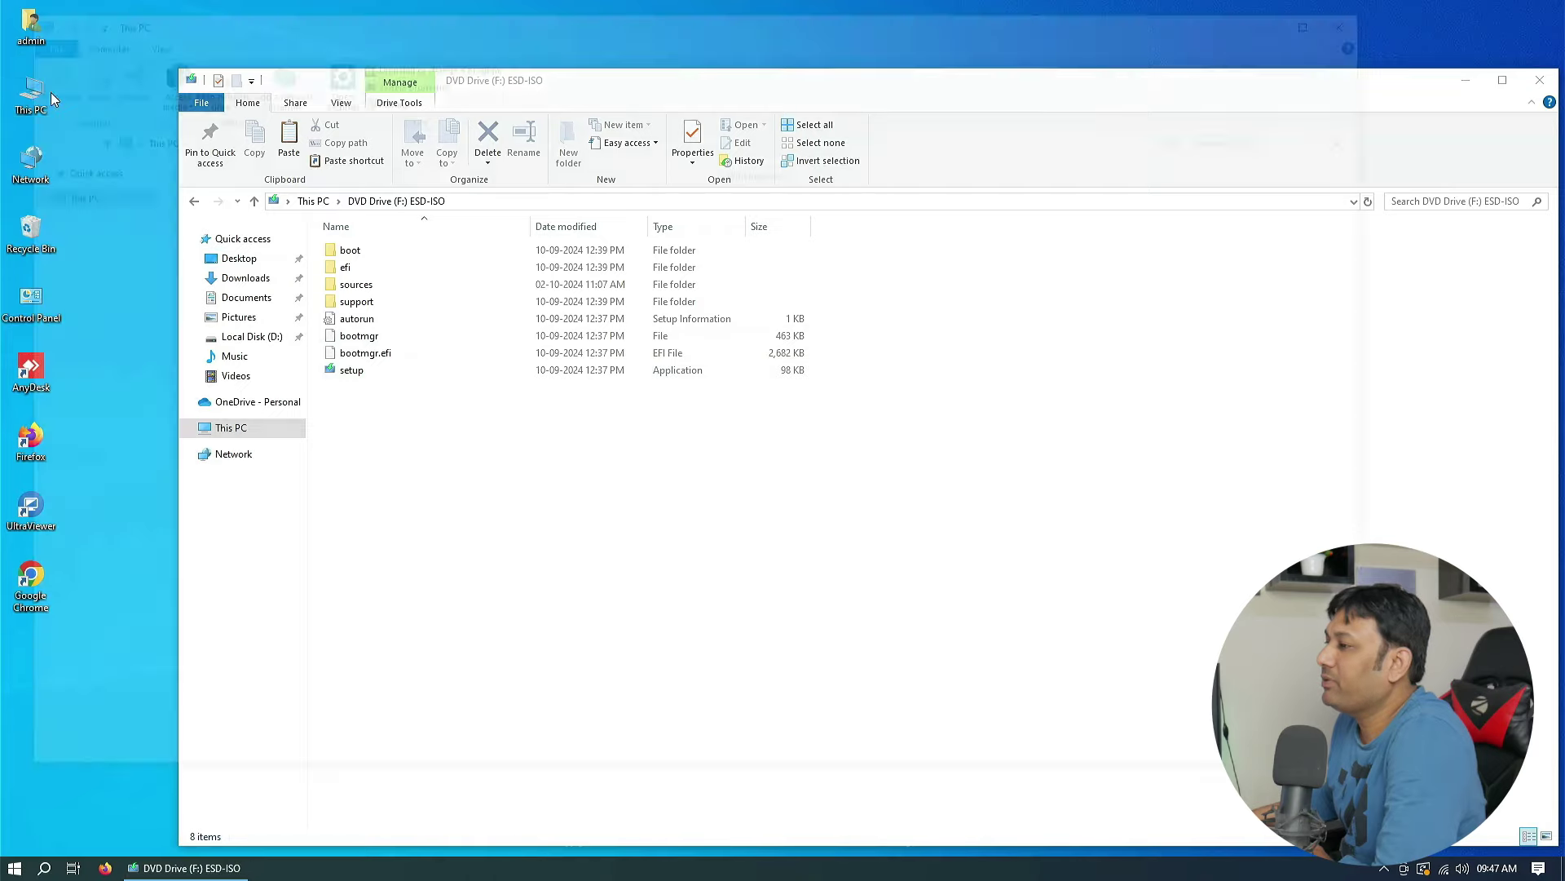
double_click(510, 319)
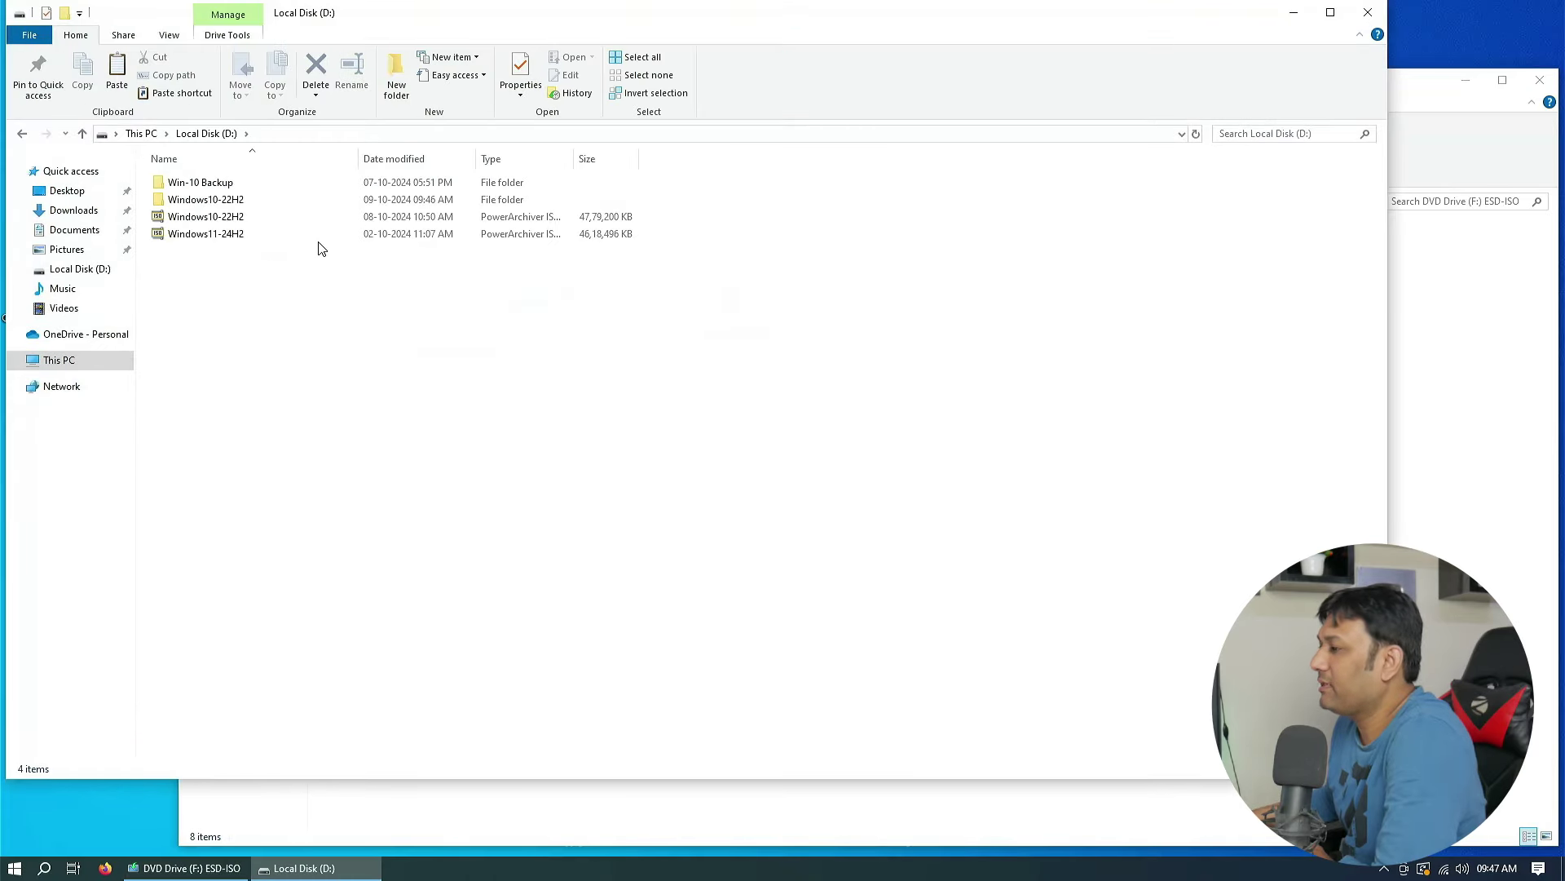
double_click(243, 204)
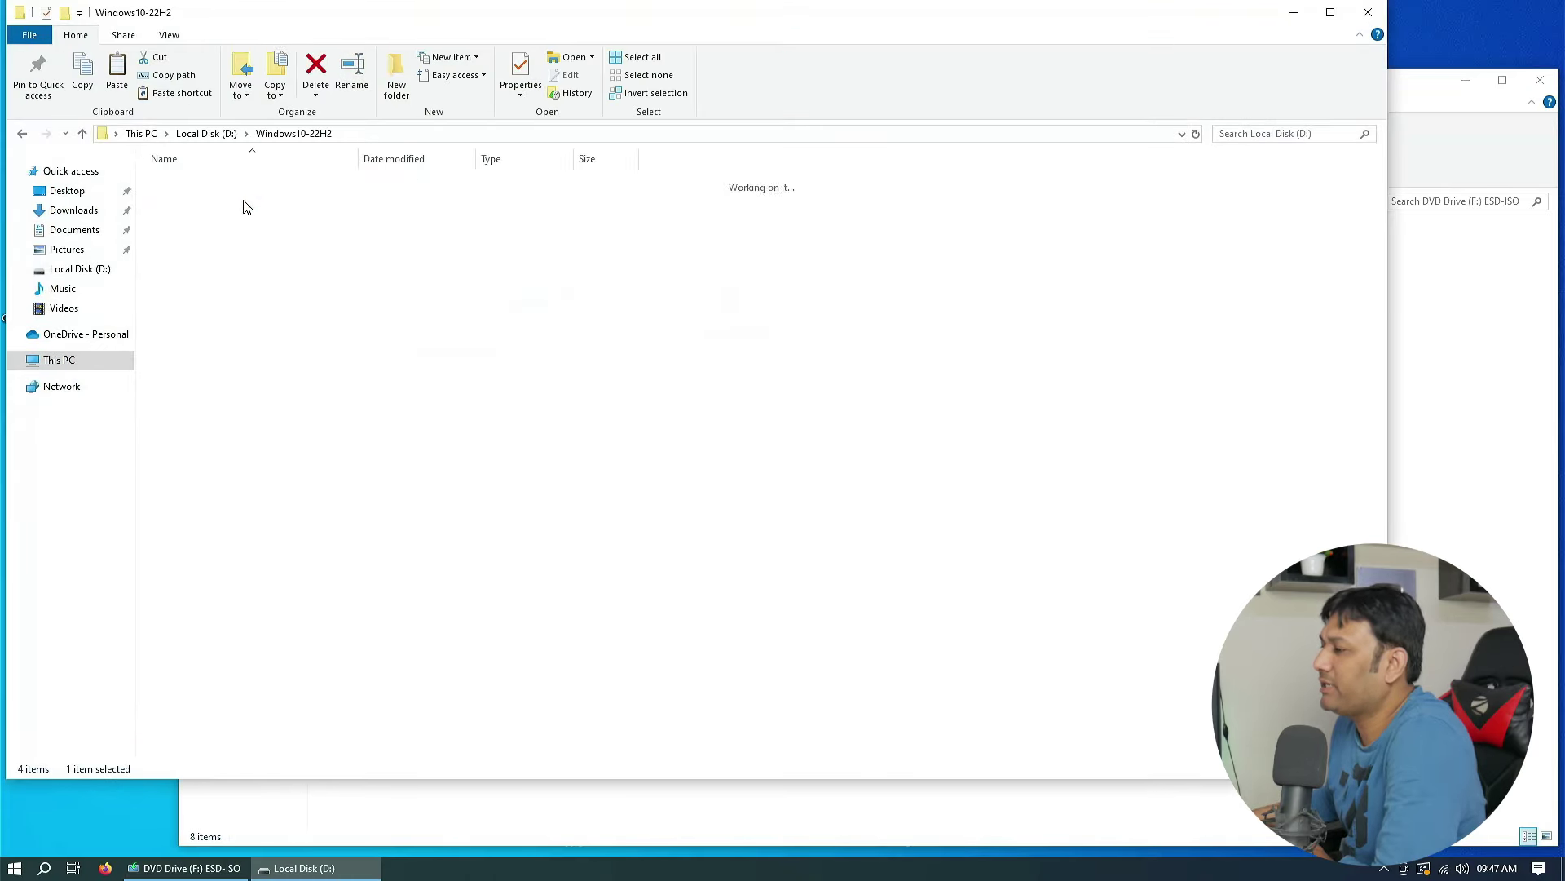
left_click_drag(610, 27, 2, 244)
left_click(971, 434)
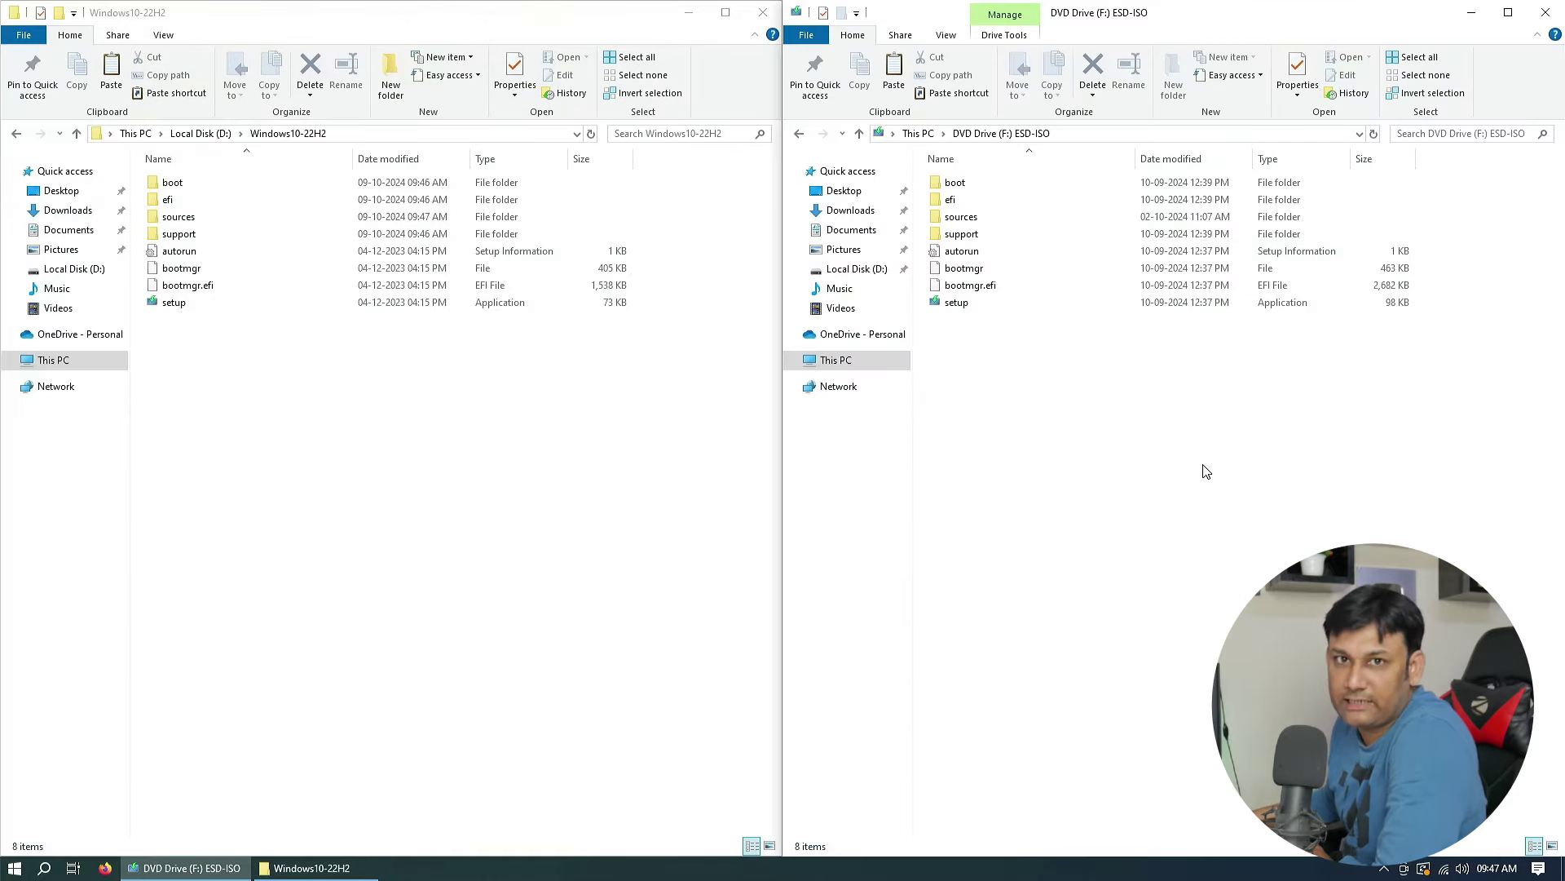
left_click(317, 429)
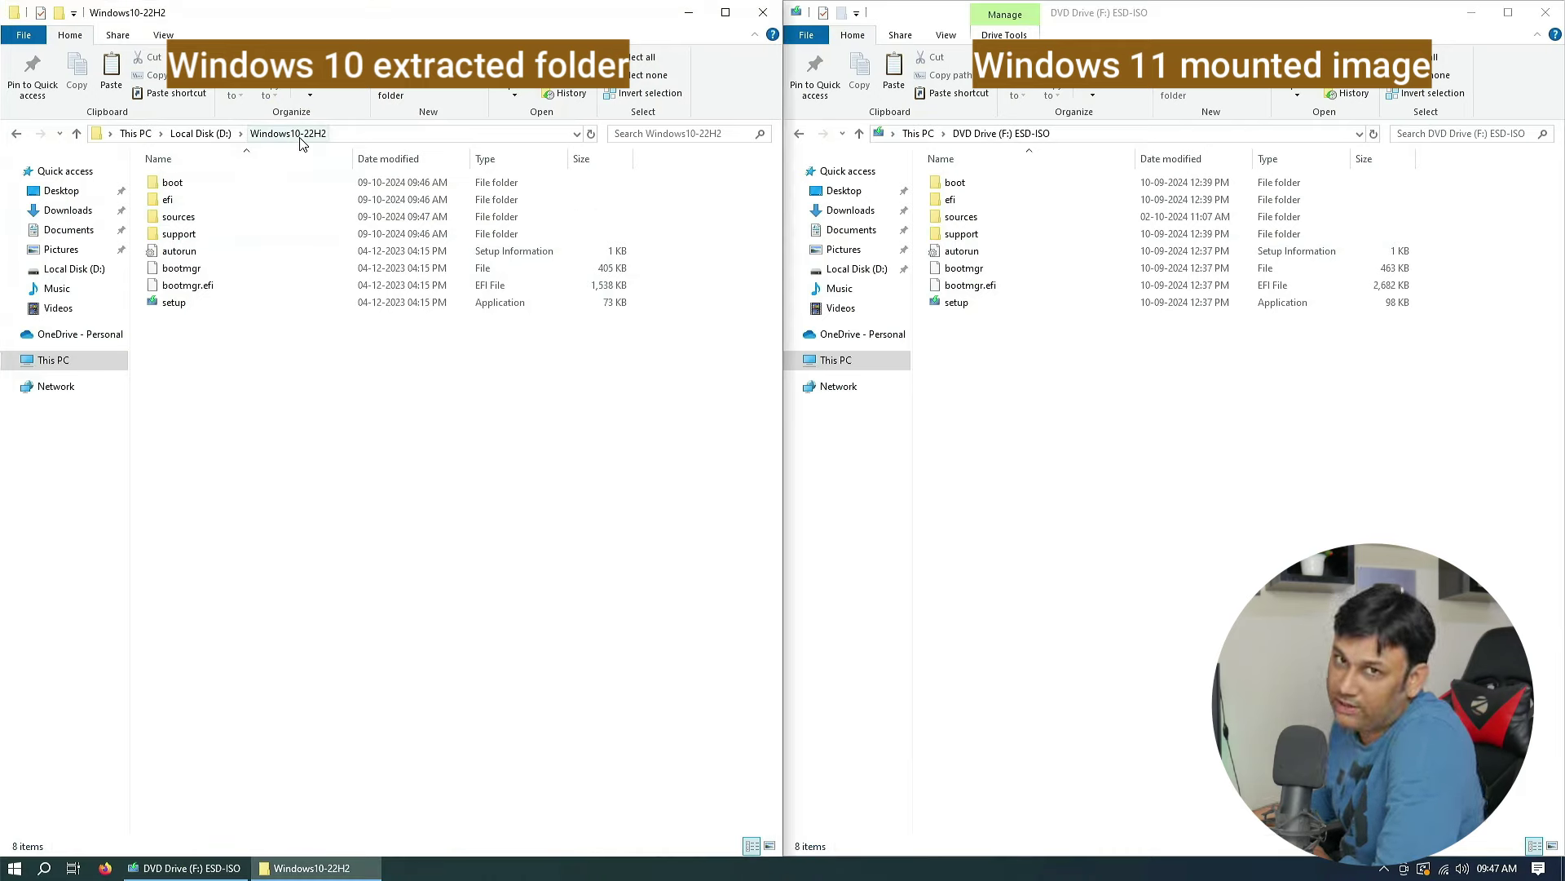
left_click(1247, 511)
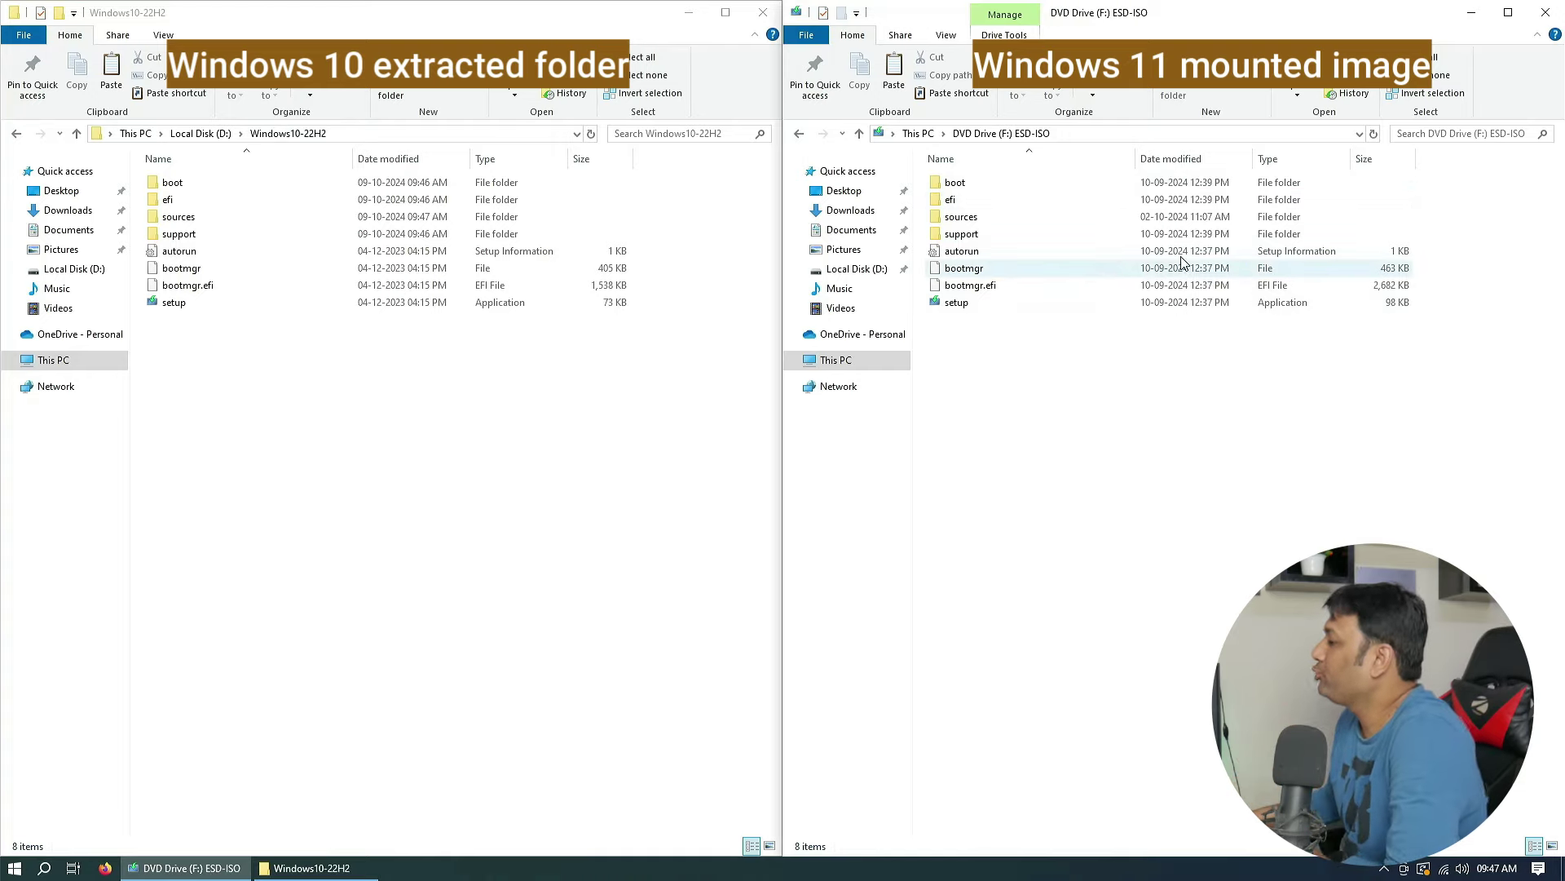
Step: Copy install.esd from the sources folder of the mounted Windows 11 image
double_click(992, 218)
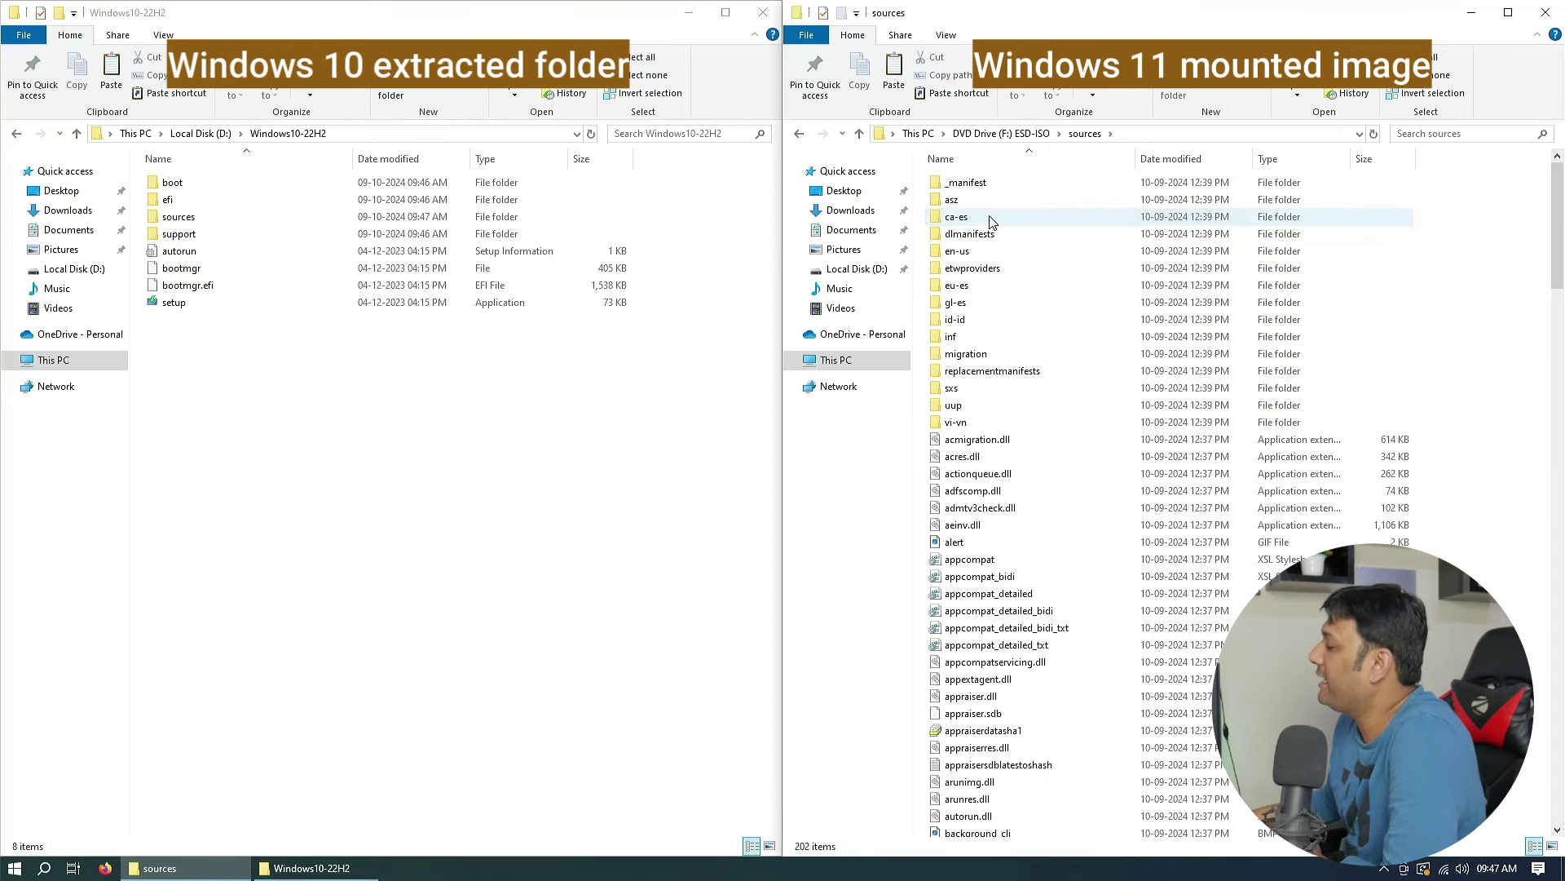
scroll(1104, 431, "down", 6)
scroll(1104, 432, "down", 20)
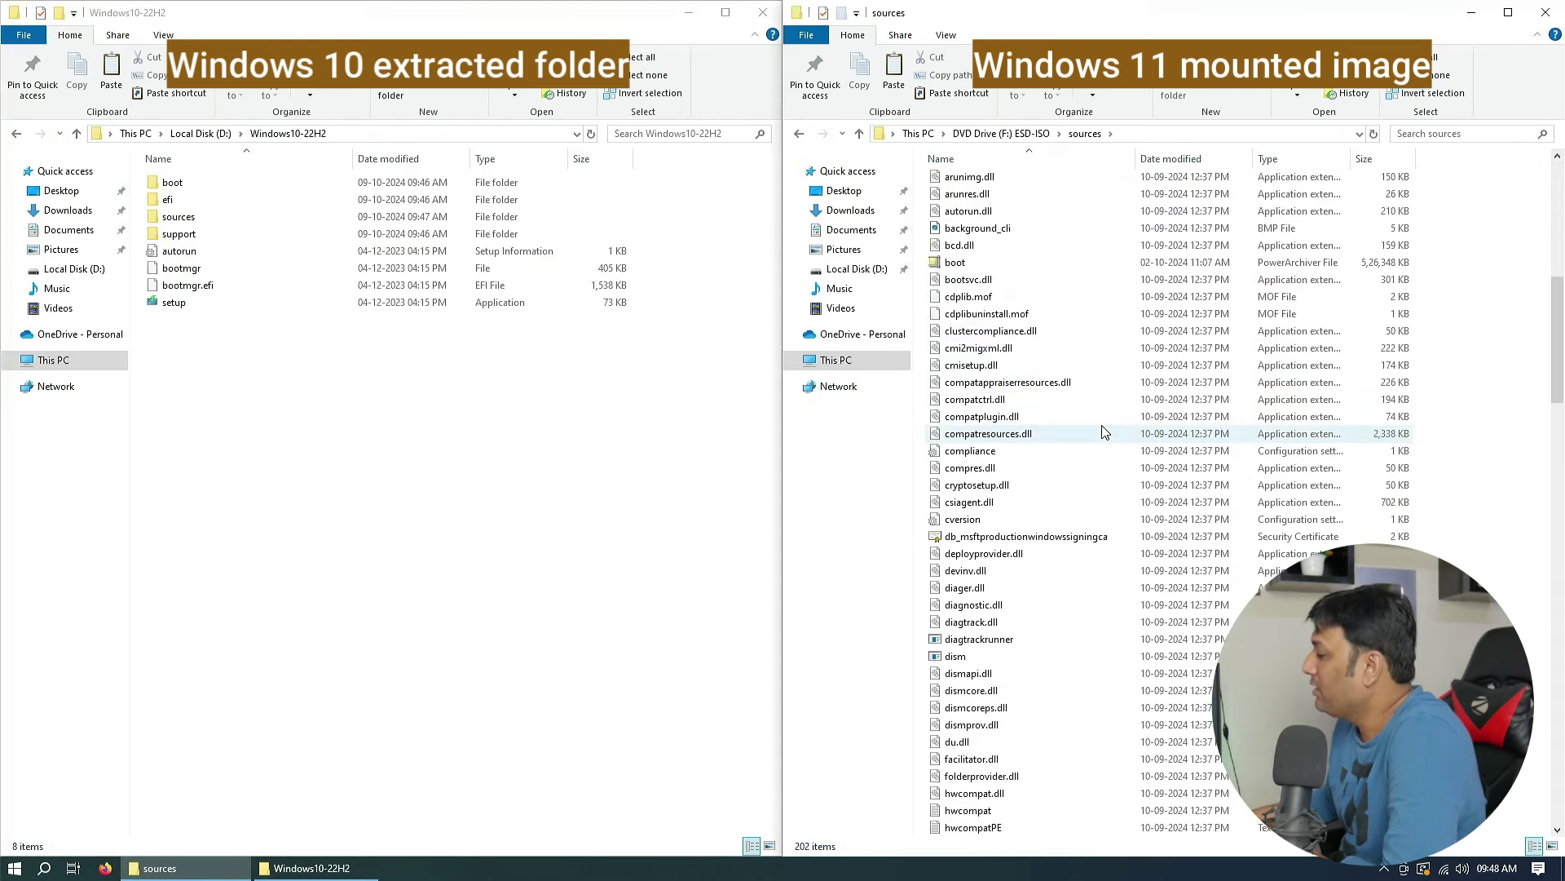
scroll(1104, 431, "down", 9)
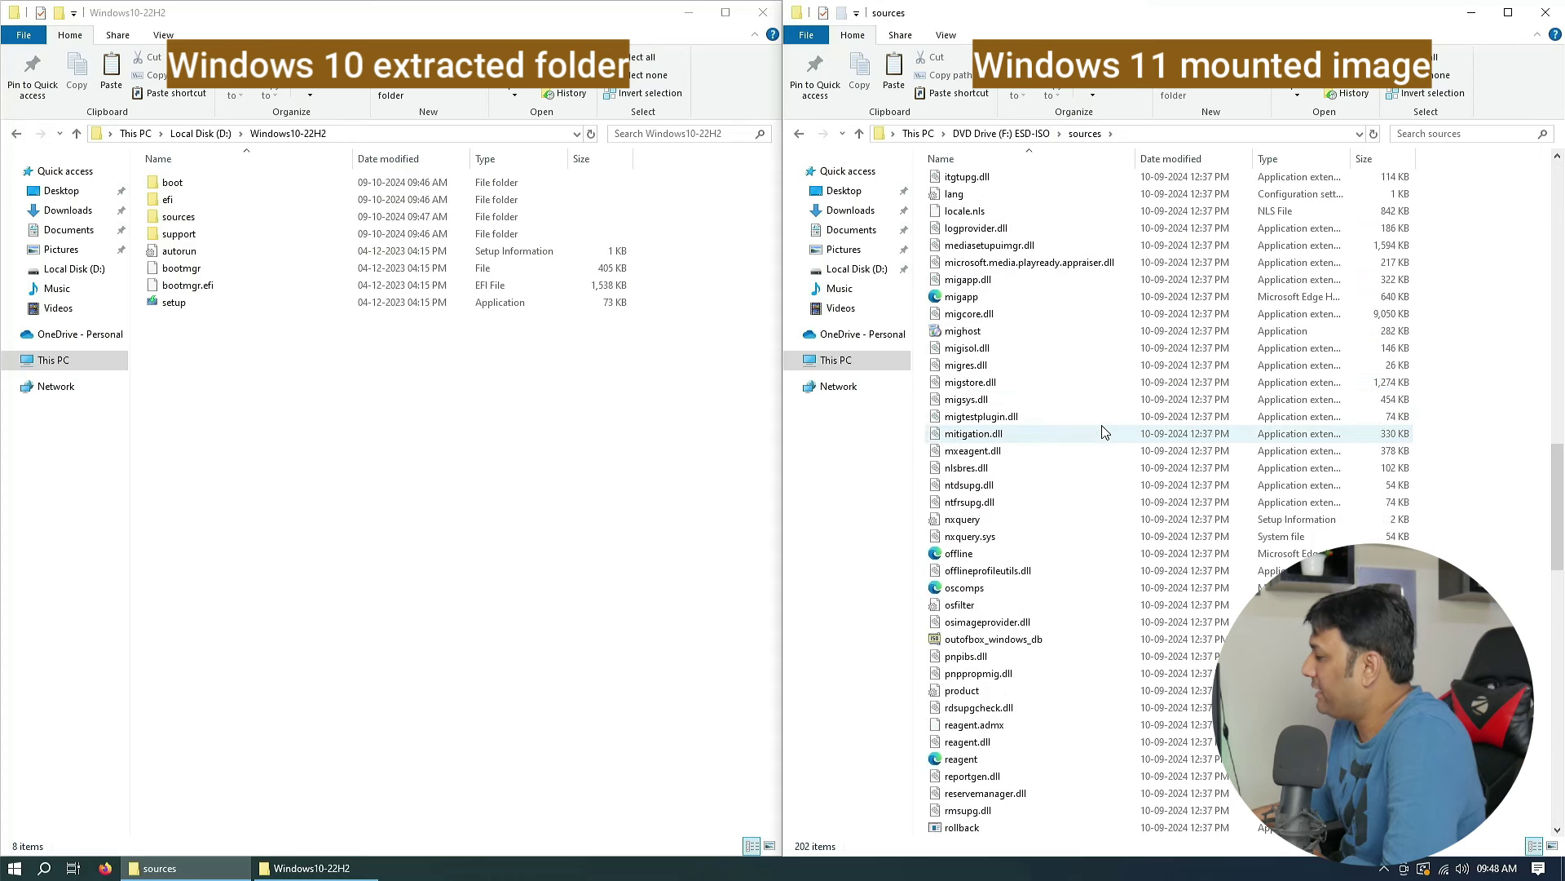
scroll(1104, 431, "down", 16)
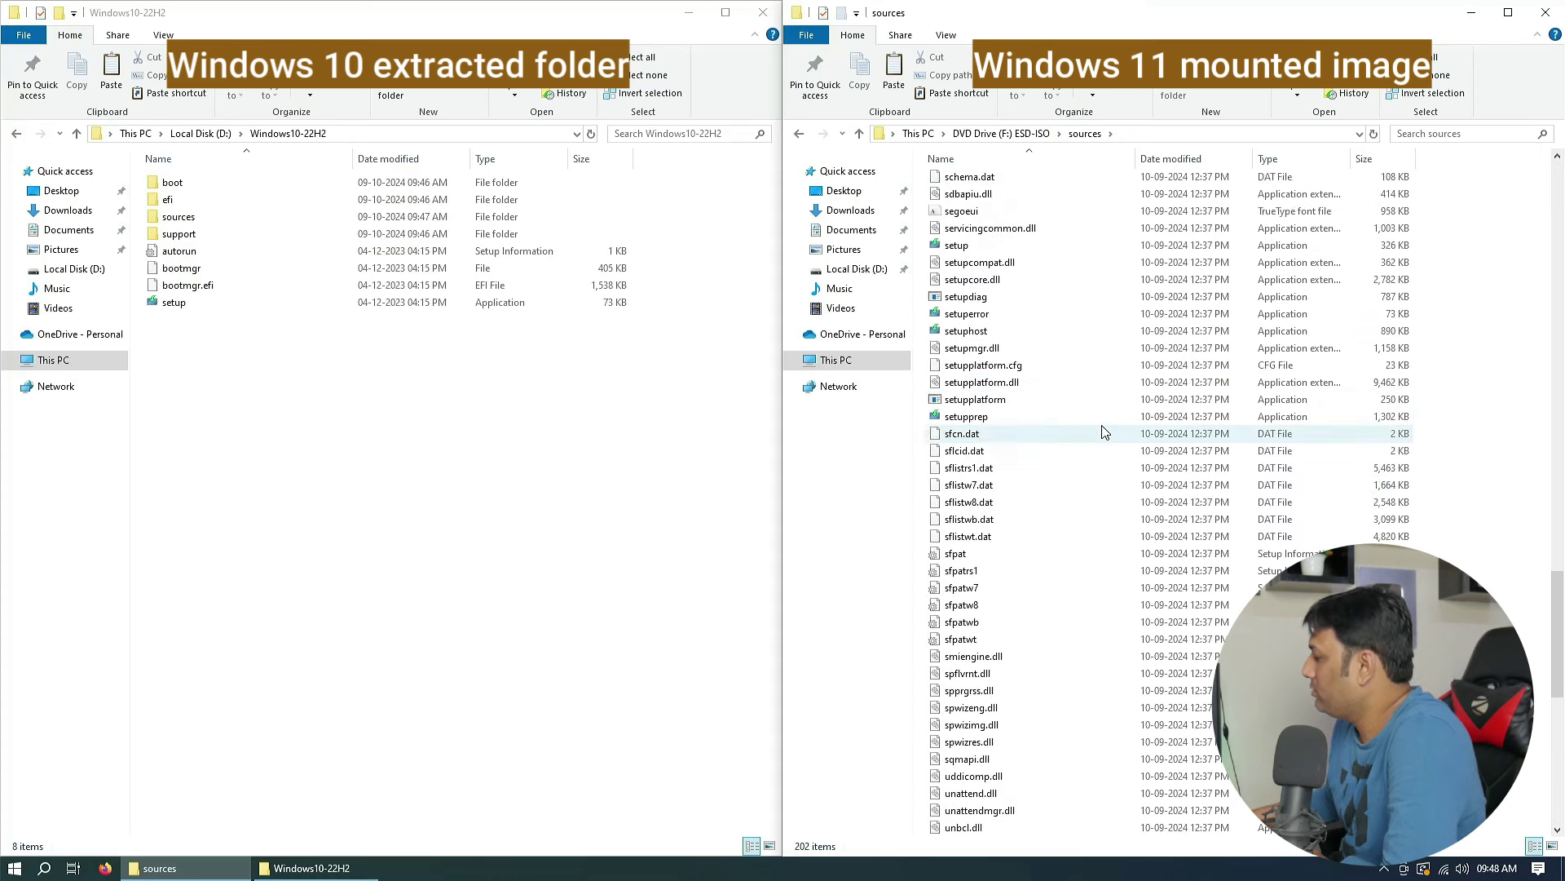
scroll(1104, 431, "up", 20)
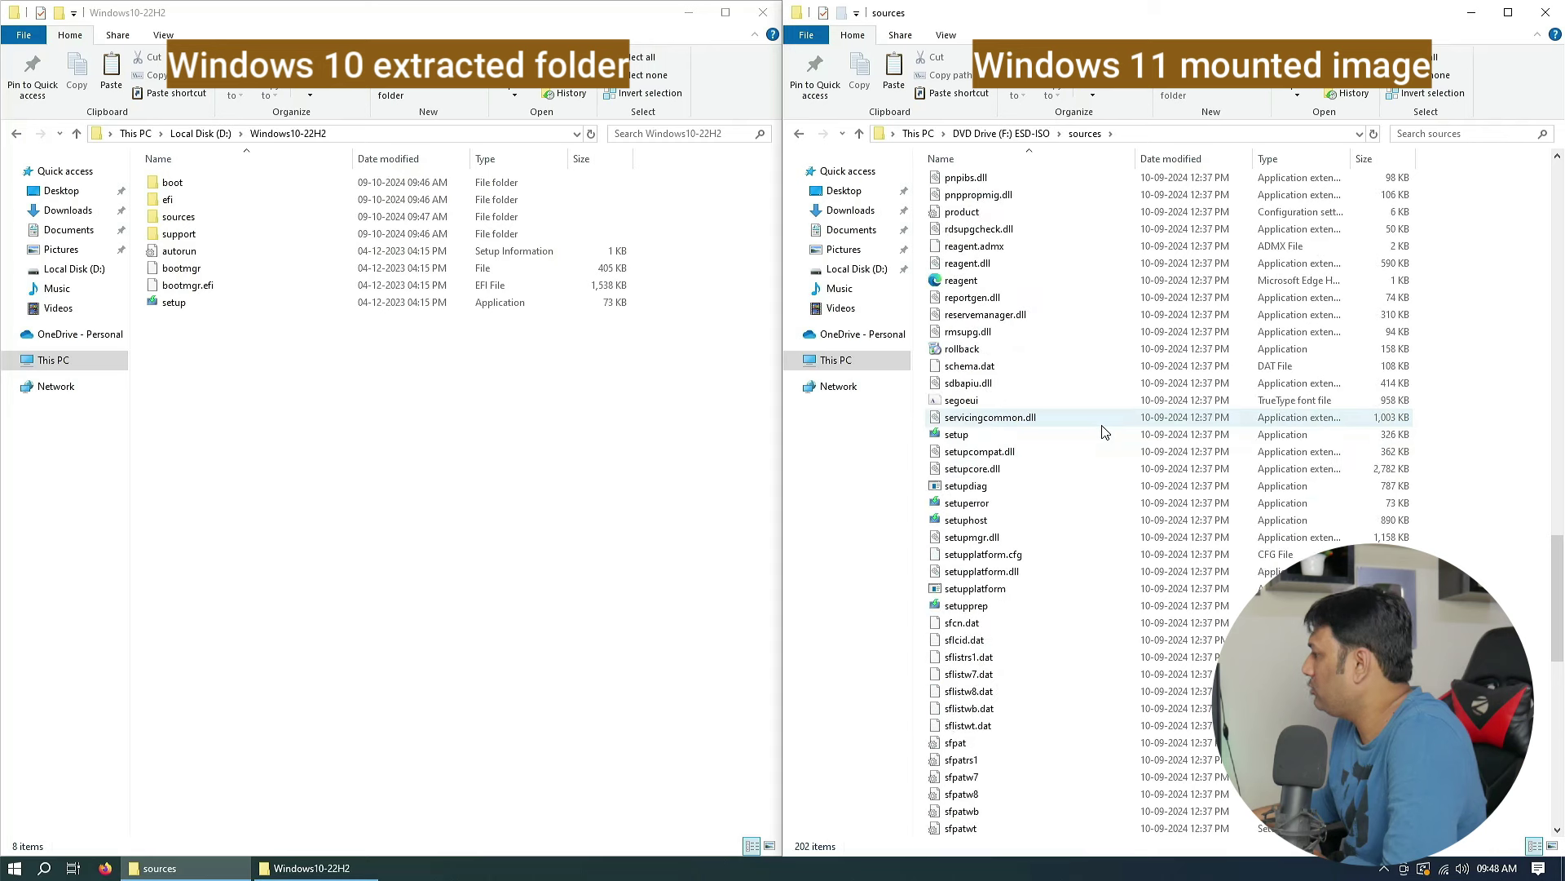
scroll(1104, 431, "up", 4)
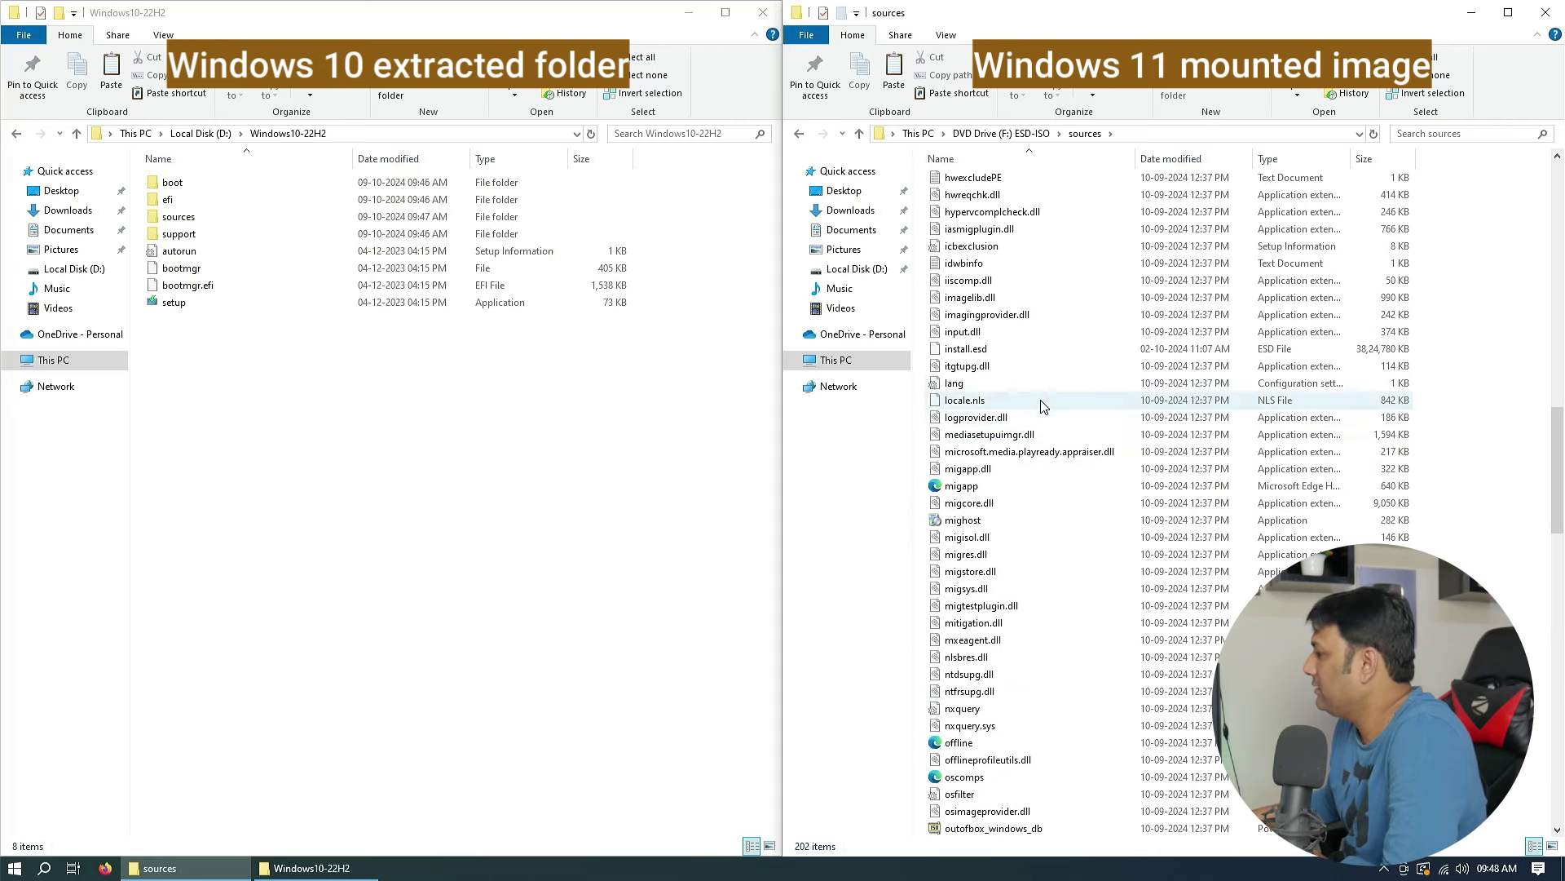
left_click(975, 351)
right_click(975, 352)
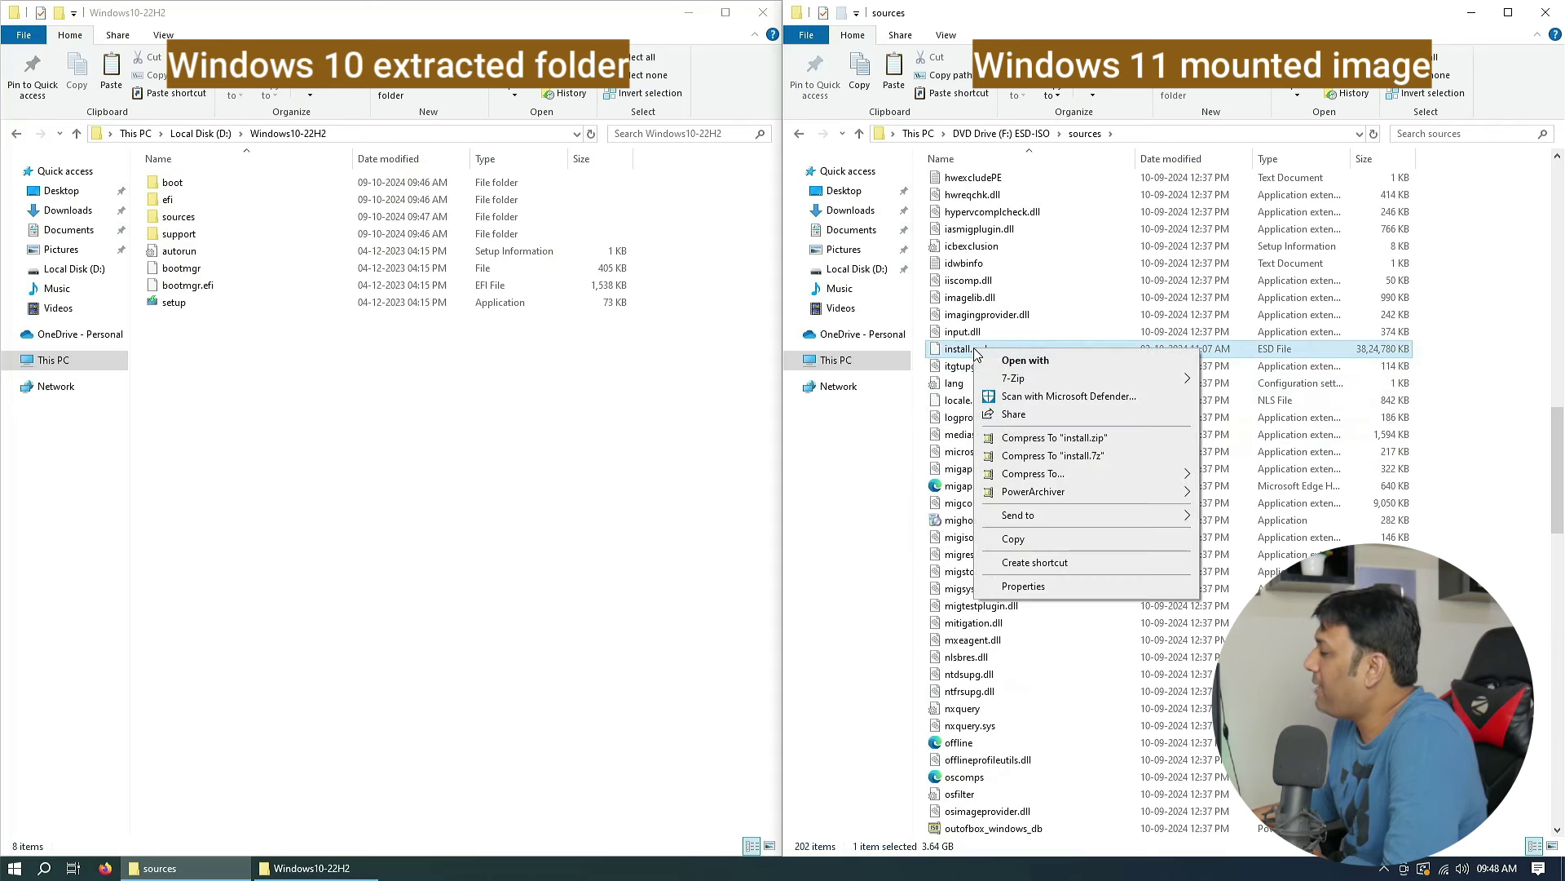
left_click(1013, 539)
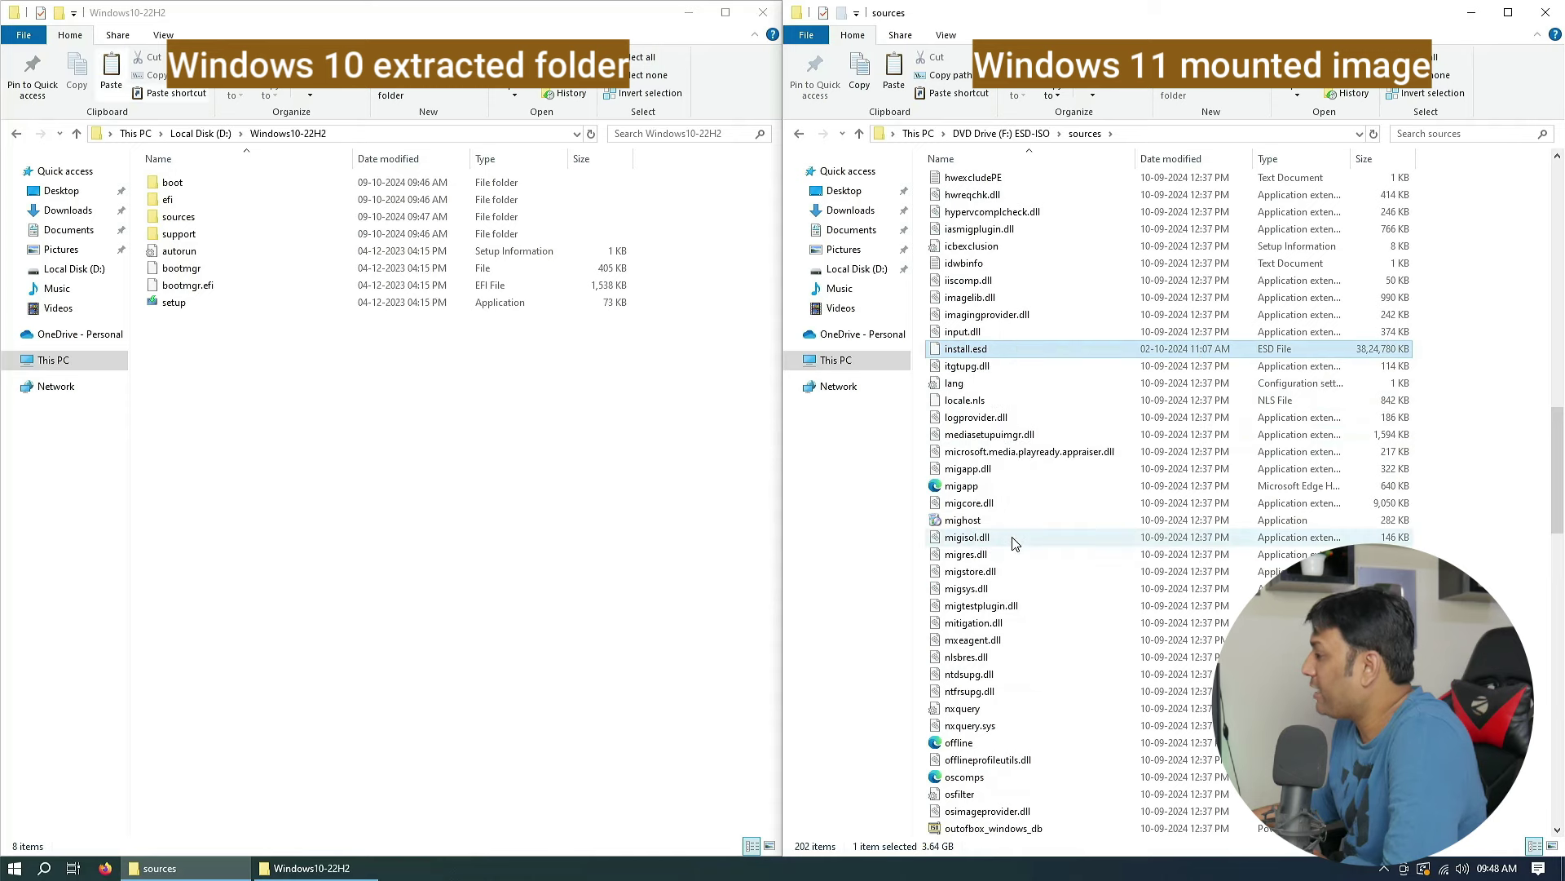
Step: Paste the Windows 11 install.esd into the sources folder of the extracted Windows10-22H2 folder
right_click(255, 429)
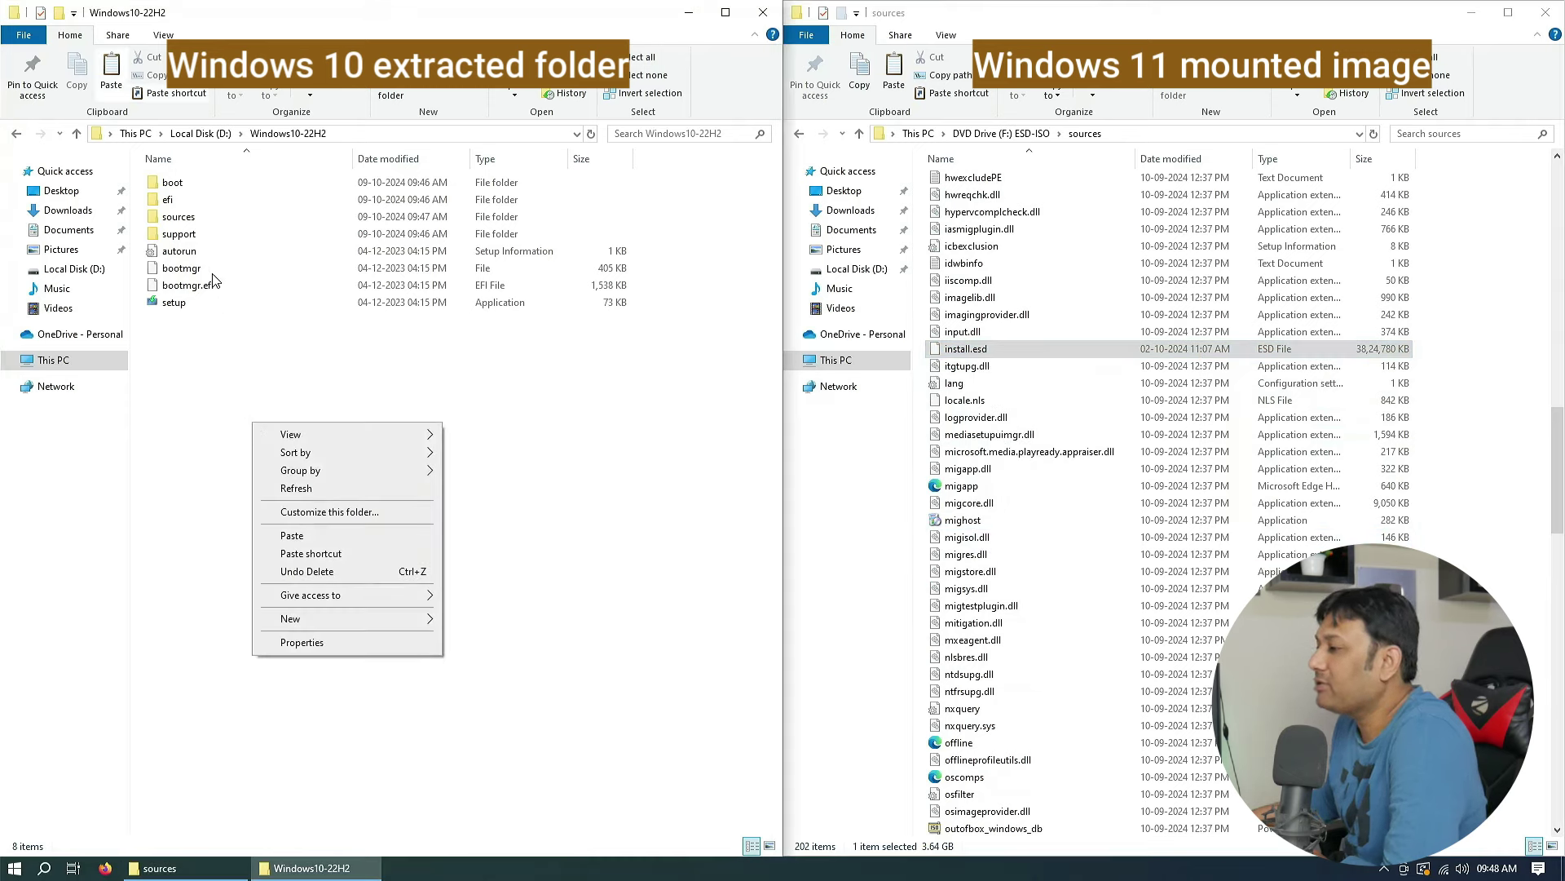
double_click(177, 217)
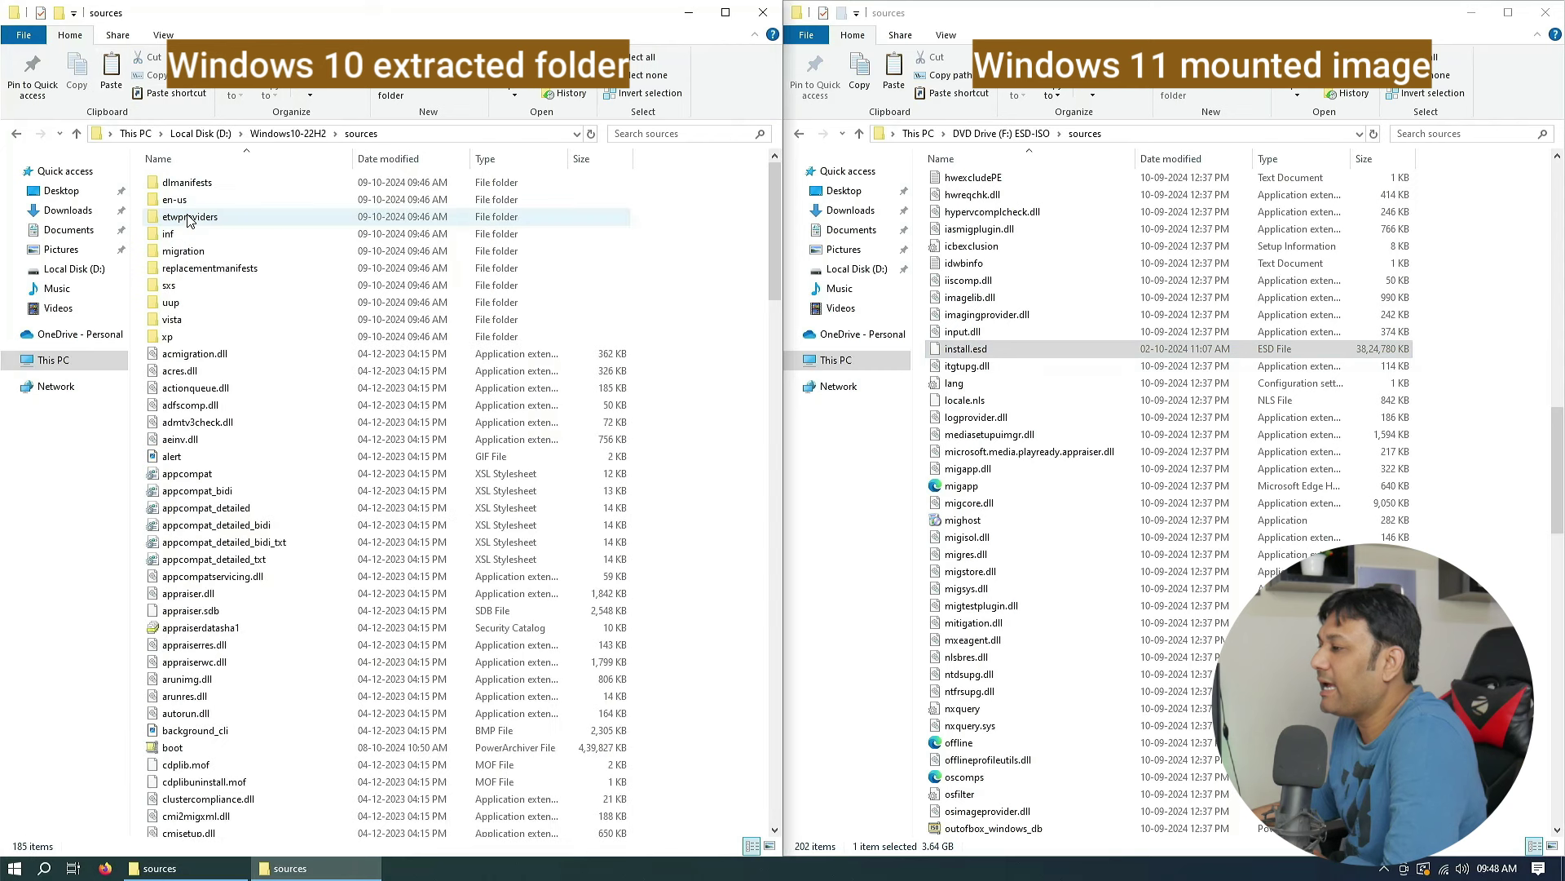
right_click(699, 327)
left_click(731, 441)
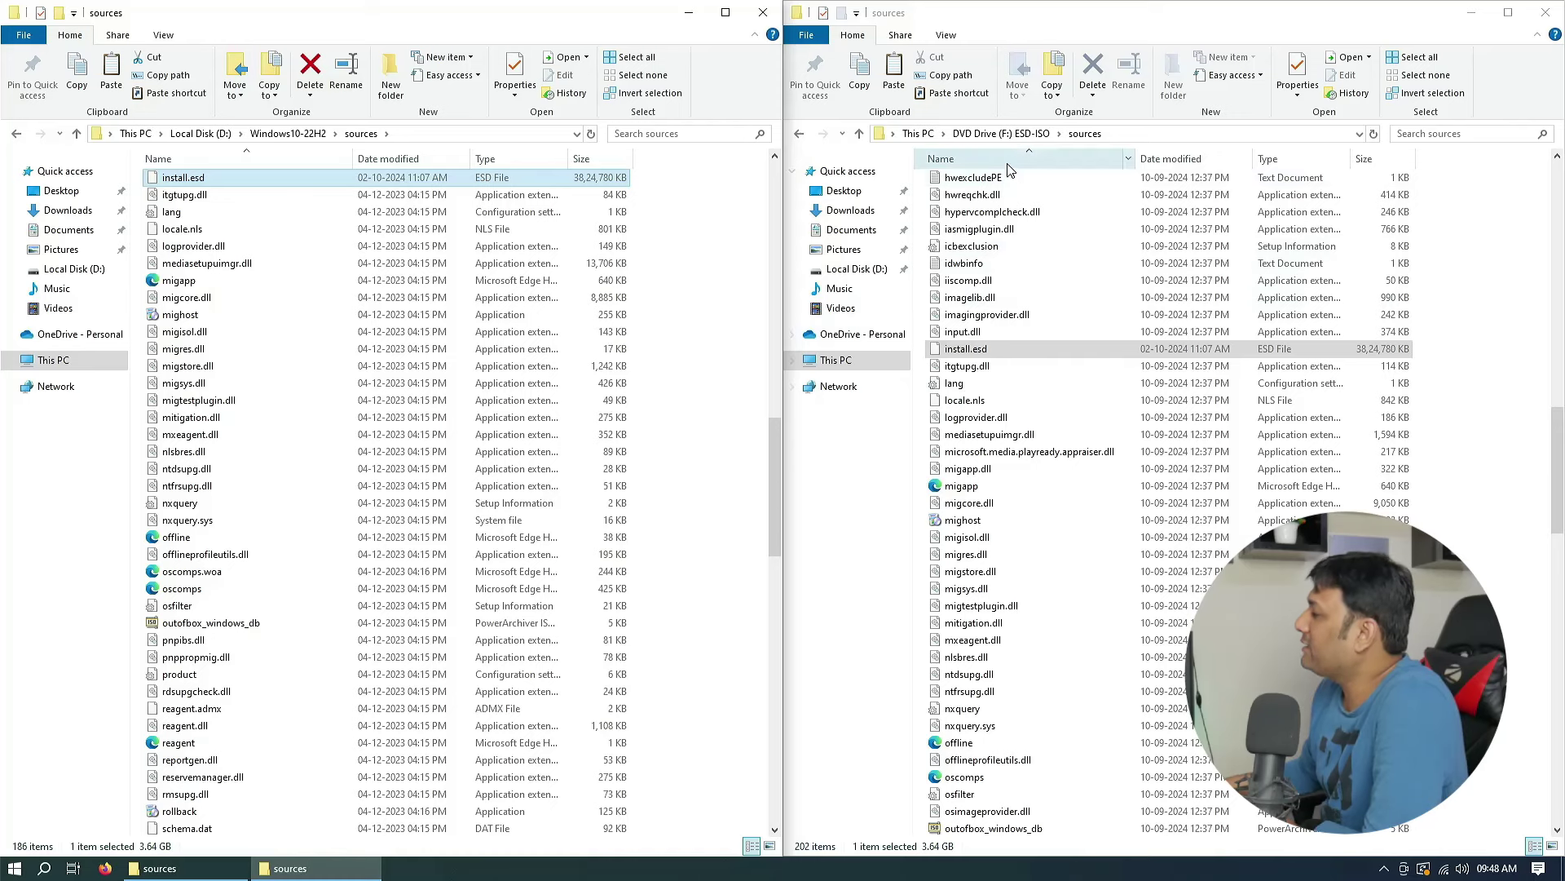
Step: Eject the mounted Windows 11 image, DVD Drive (F:) ESD-ISO, from This PC and close that window
left_click(918, 133)
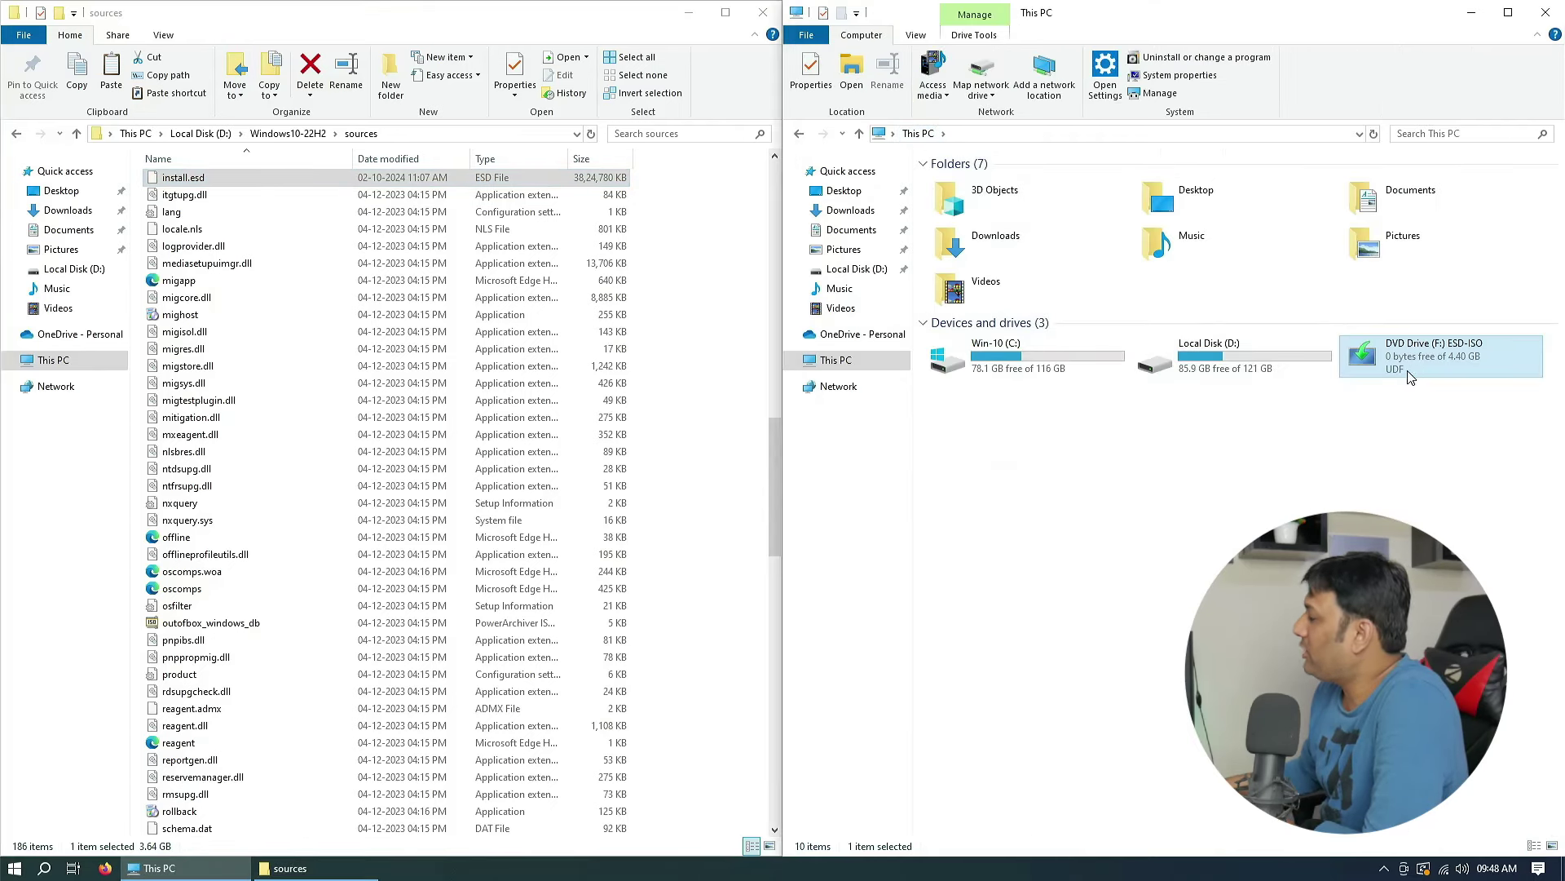
right_click(1411, 375)
left_click(1467, 525)
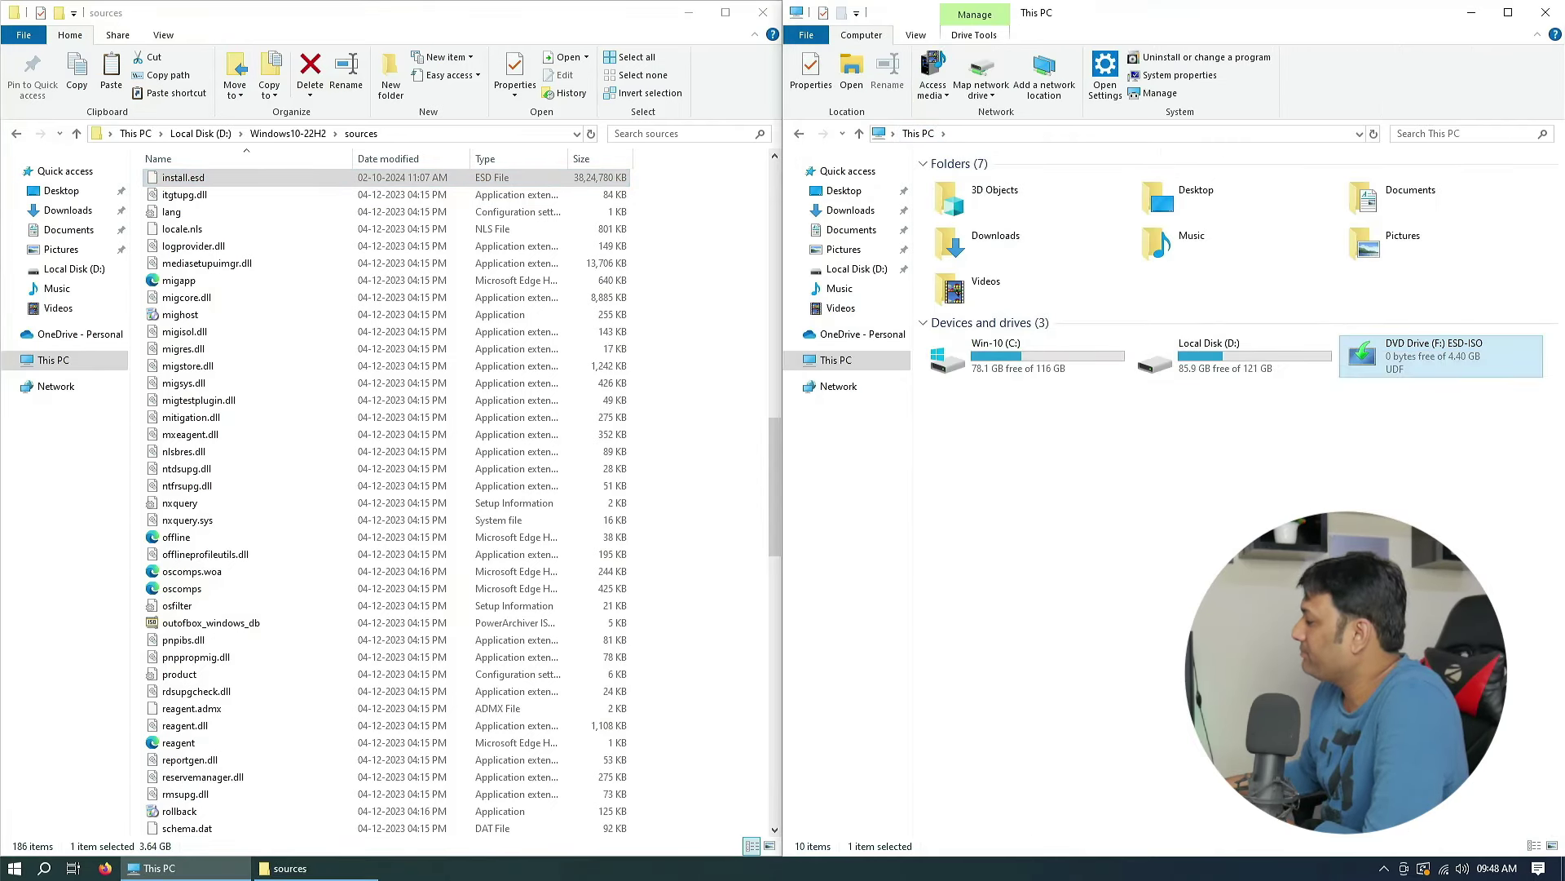
left_click(1560, 4)
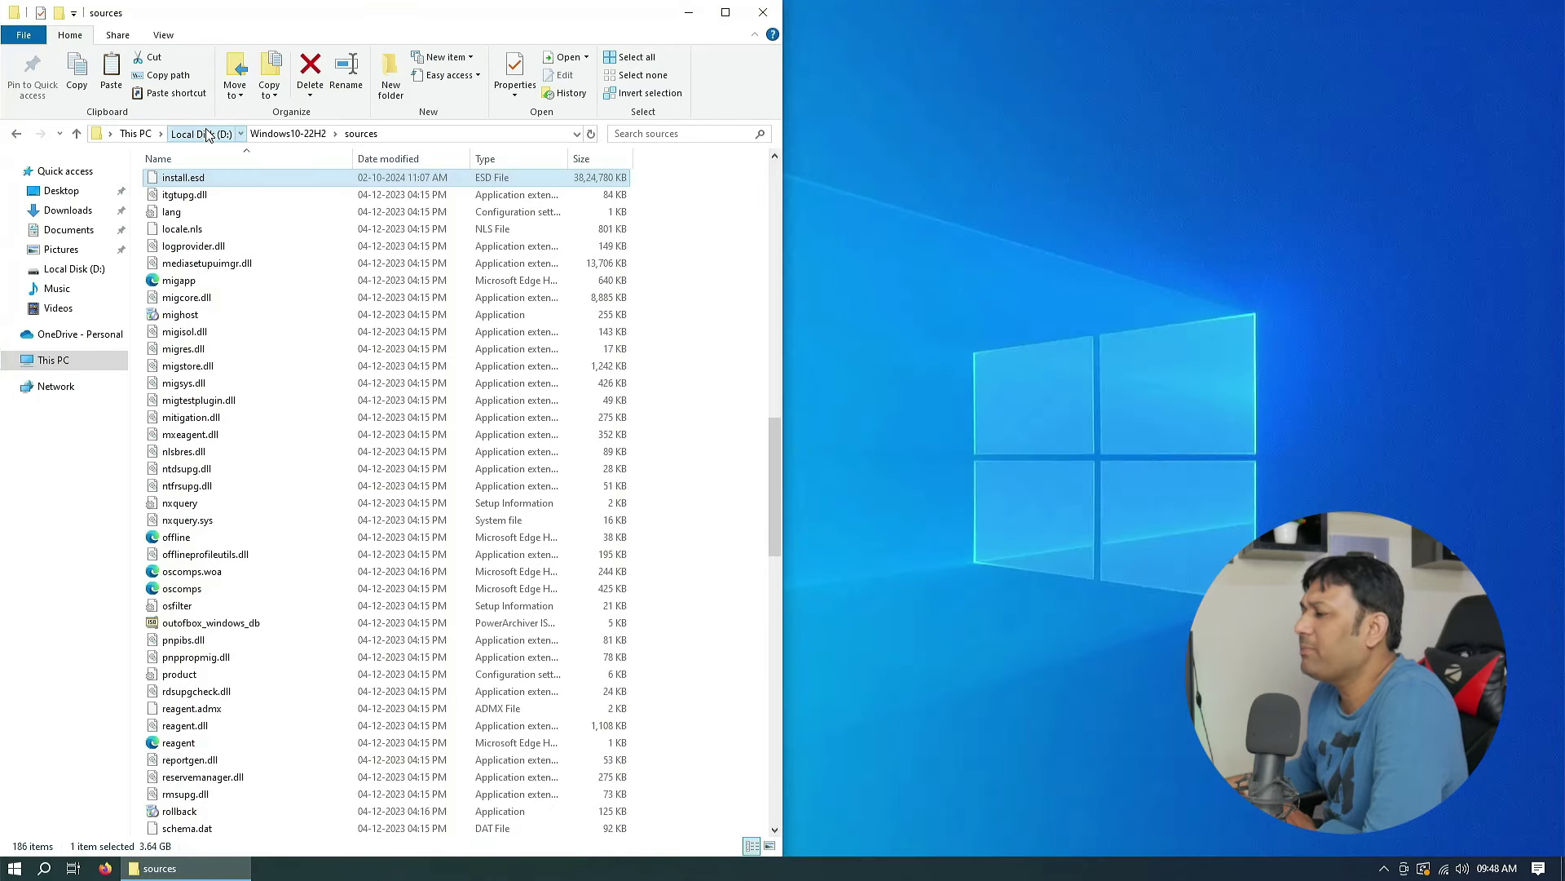
Step: Launch the setup application from the Windows10-22H2 folder on Local Disk (D:)
left_click(207, 135)
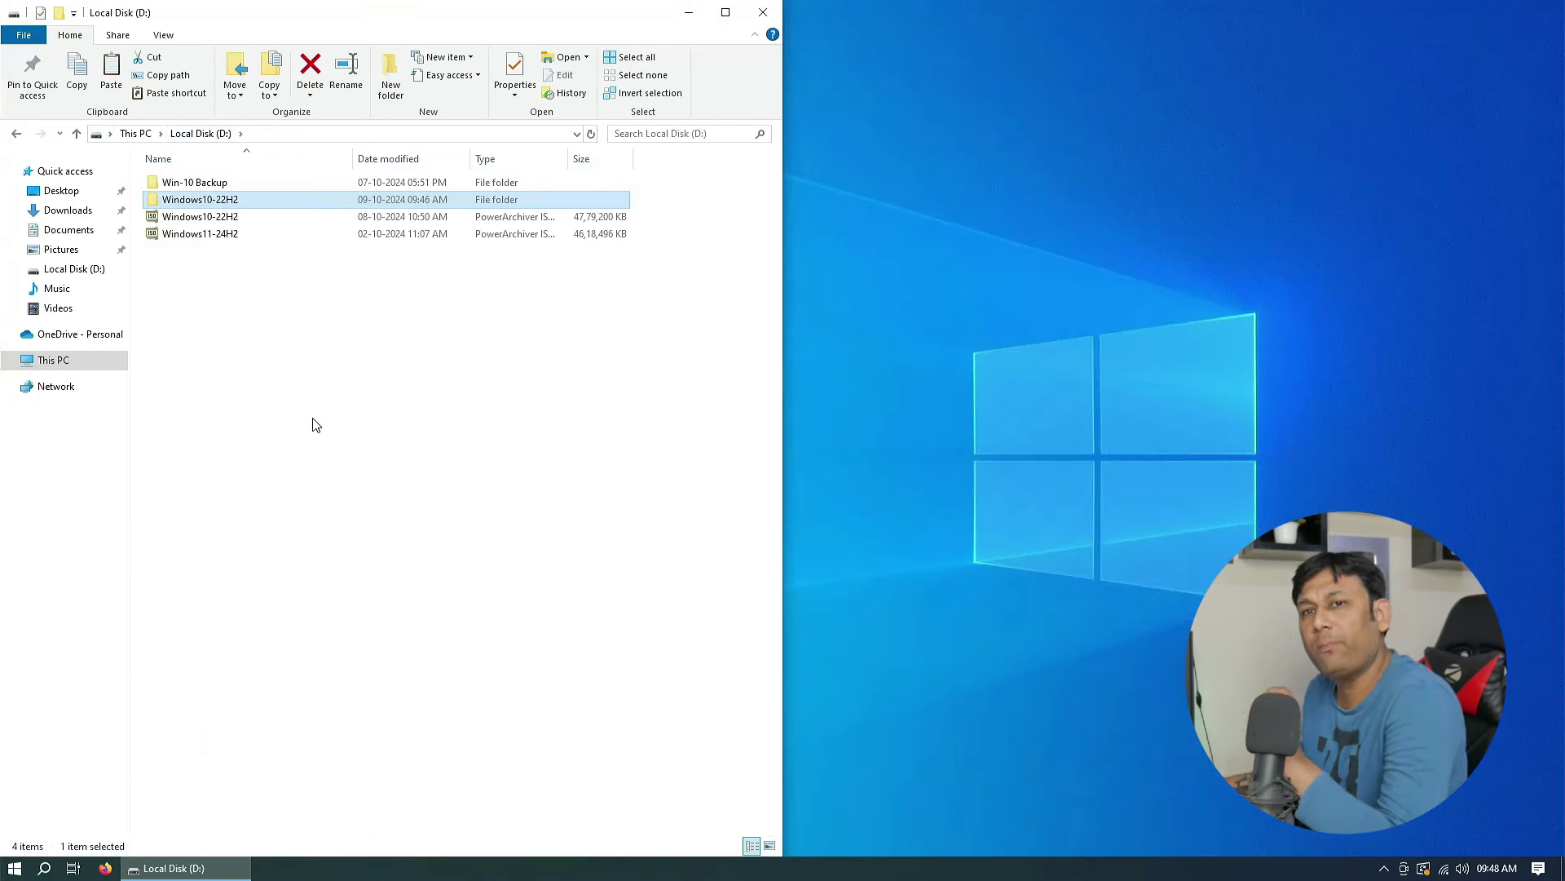
double_click(248, 204)
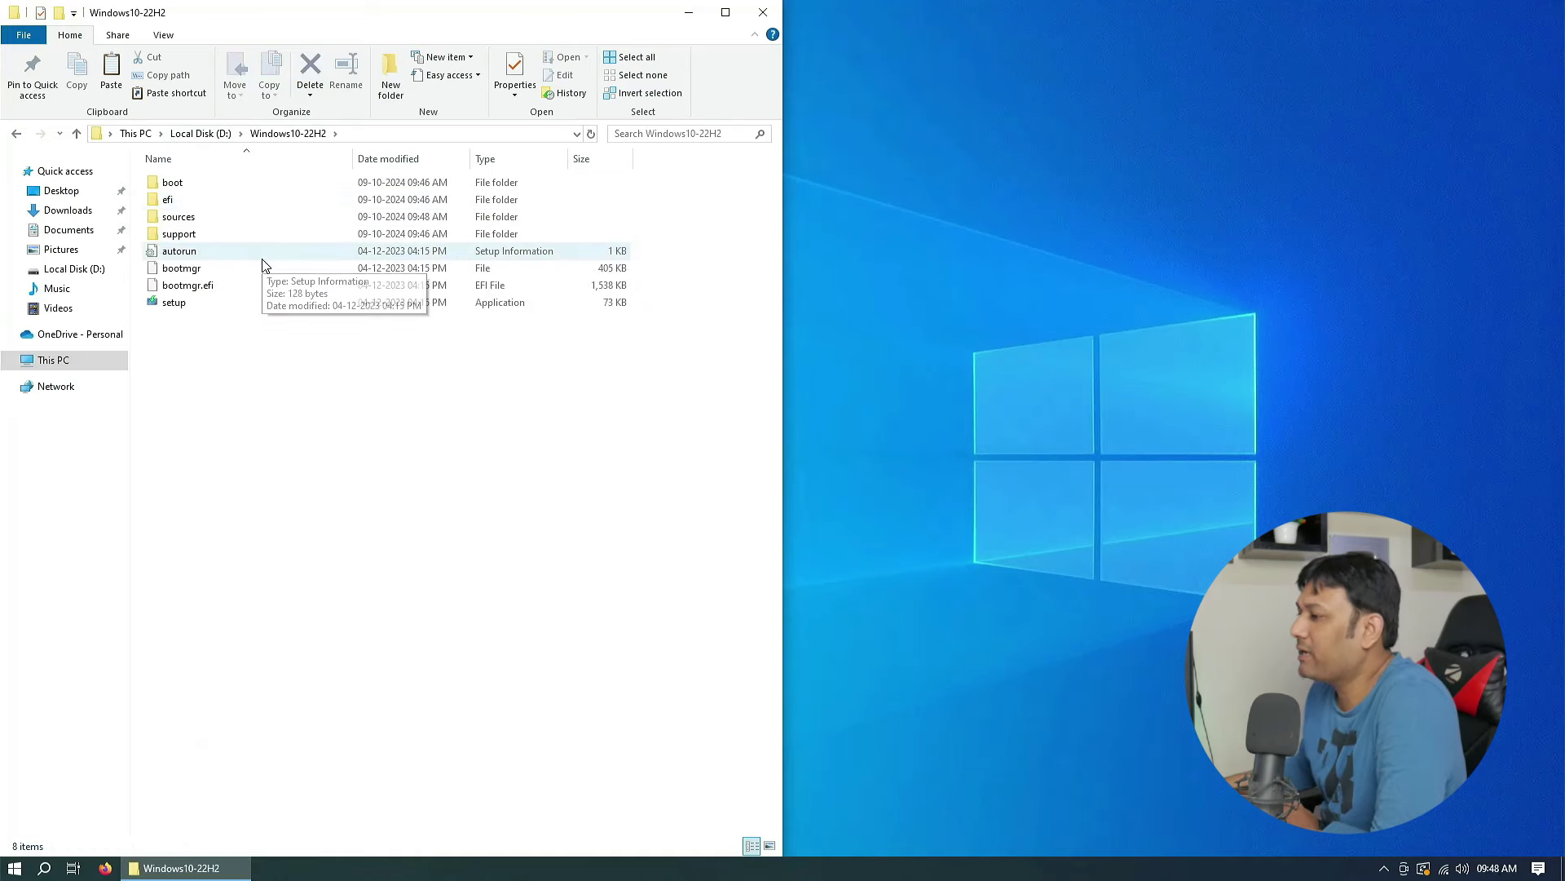
right_click(179, 303)
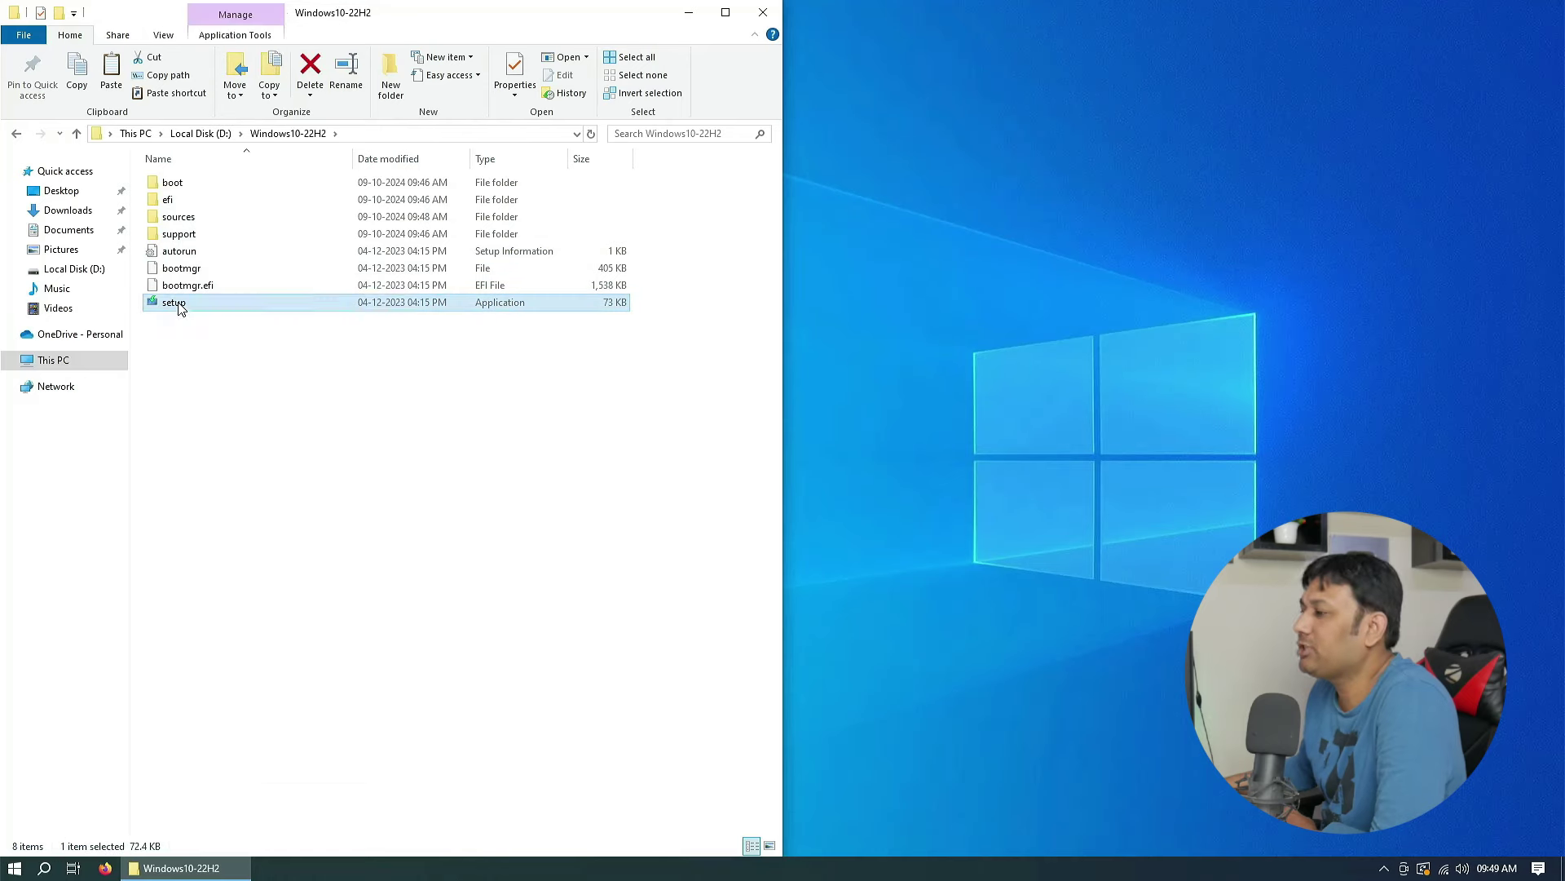
left_click(228, 334)
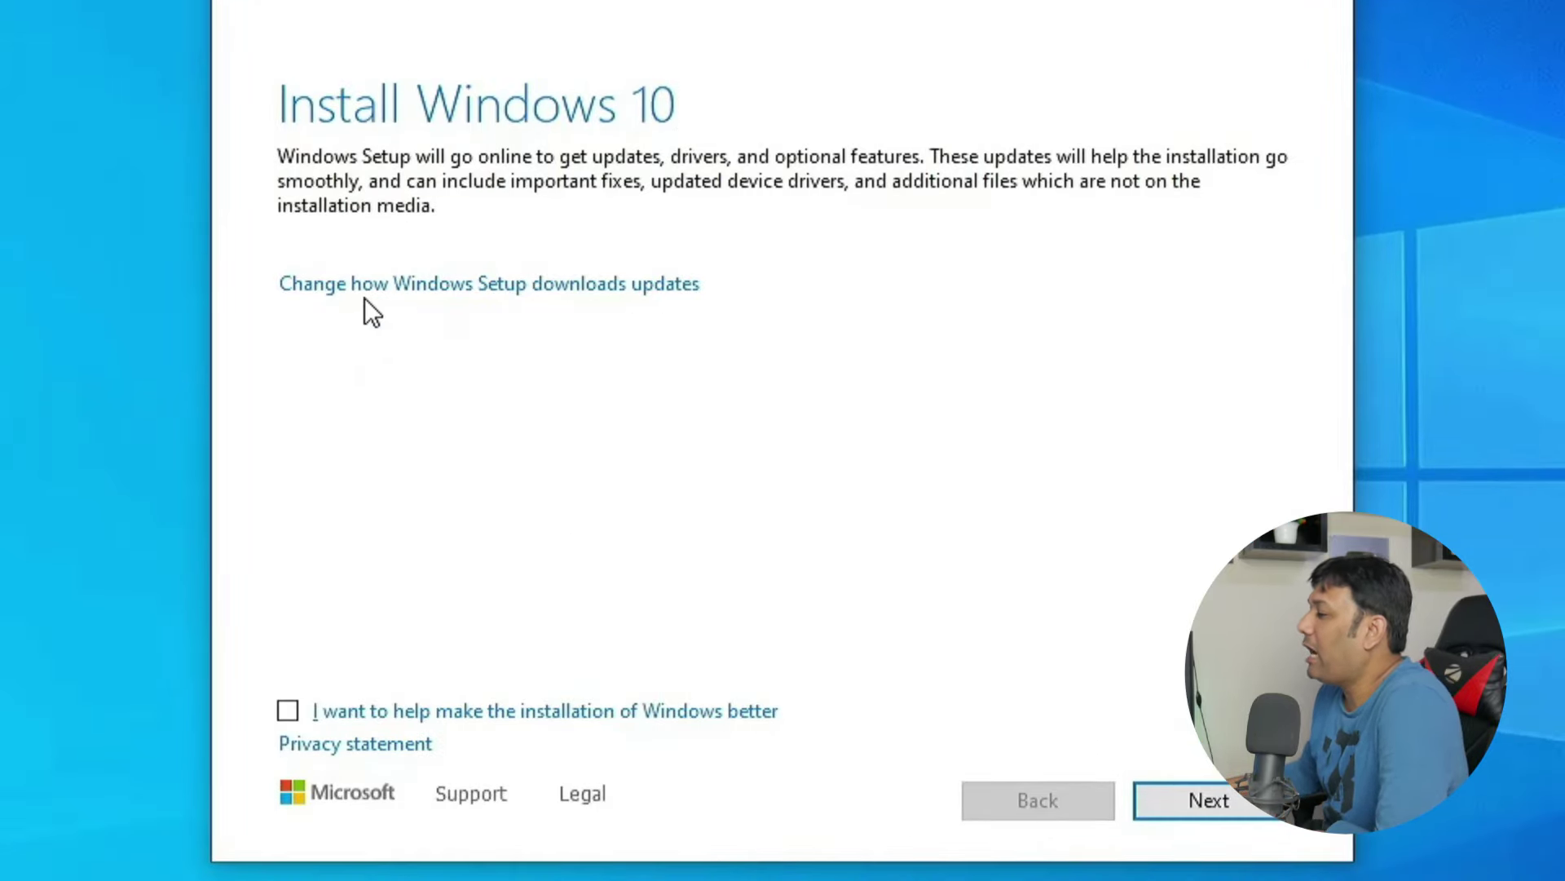
Step: Set Windows Setup's update download option to Not right now, continue, and accept the license terms
left_click(613, 287)
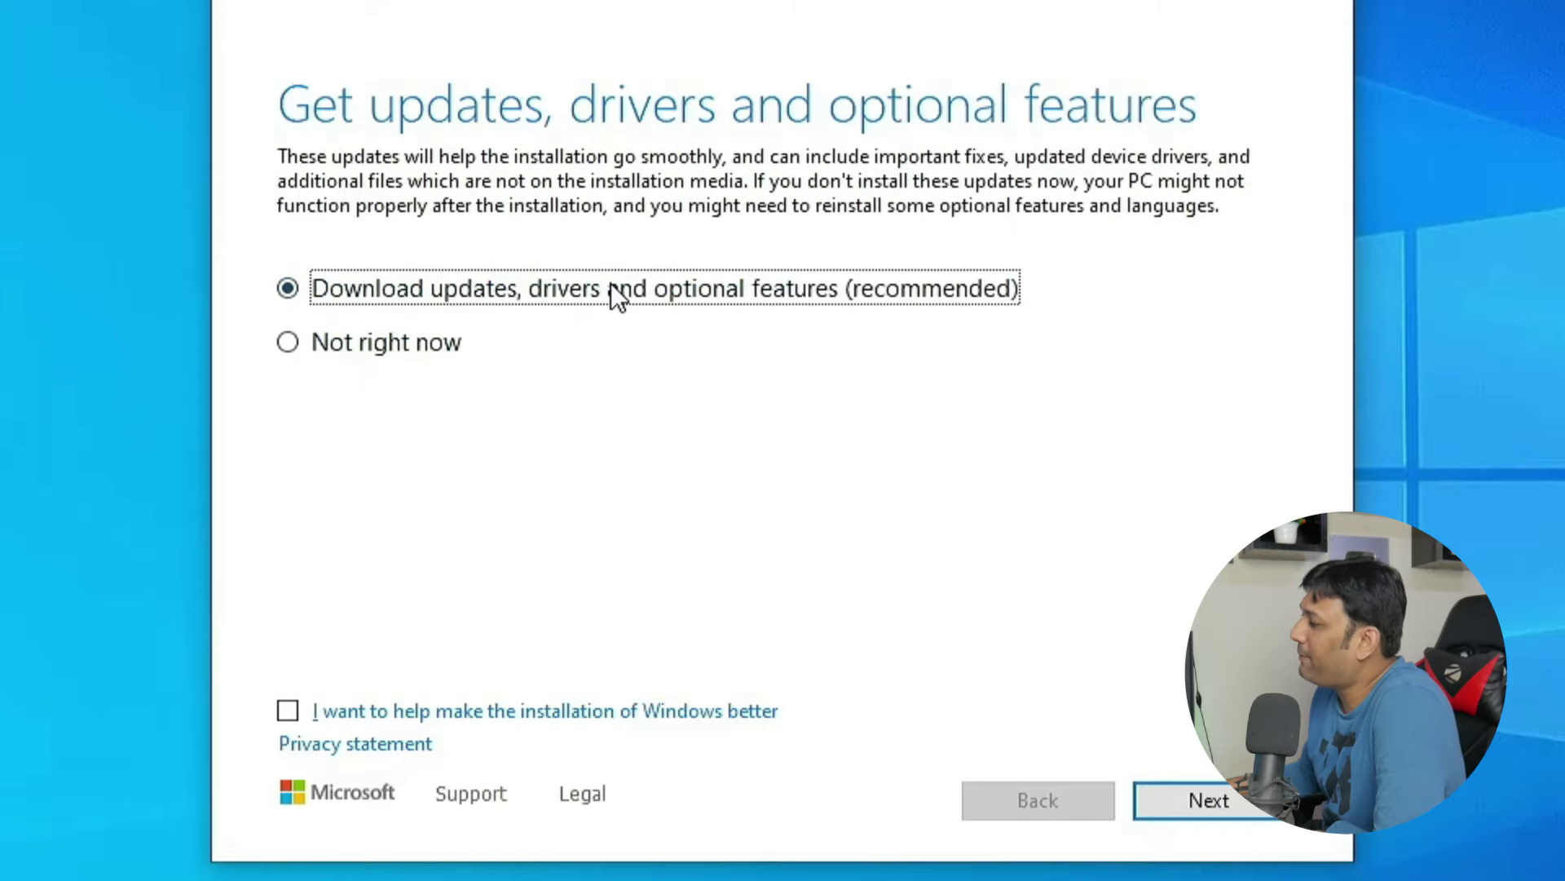
left_click(282, 345)
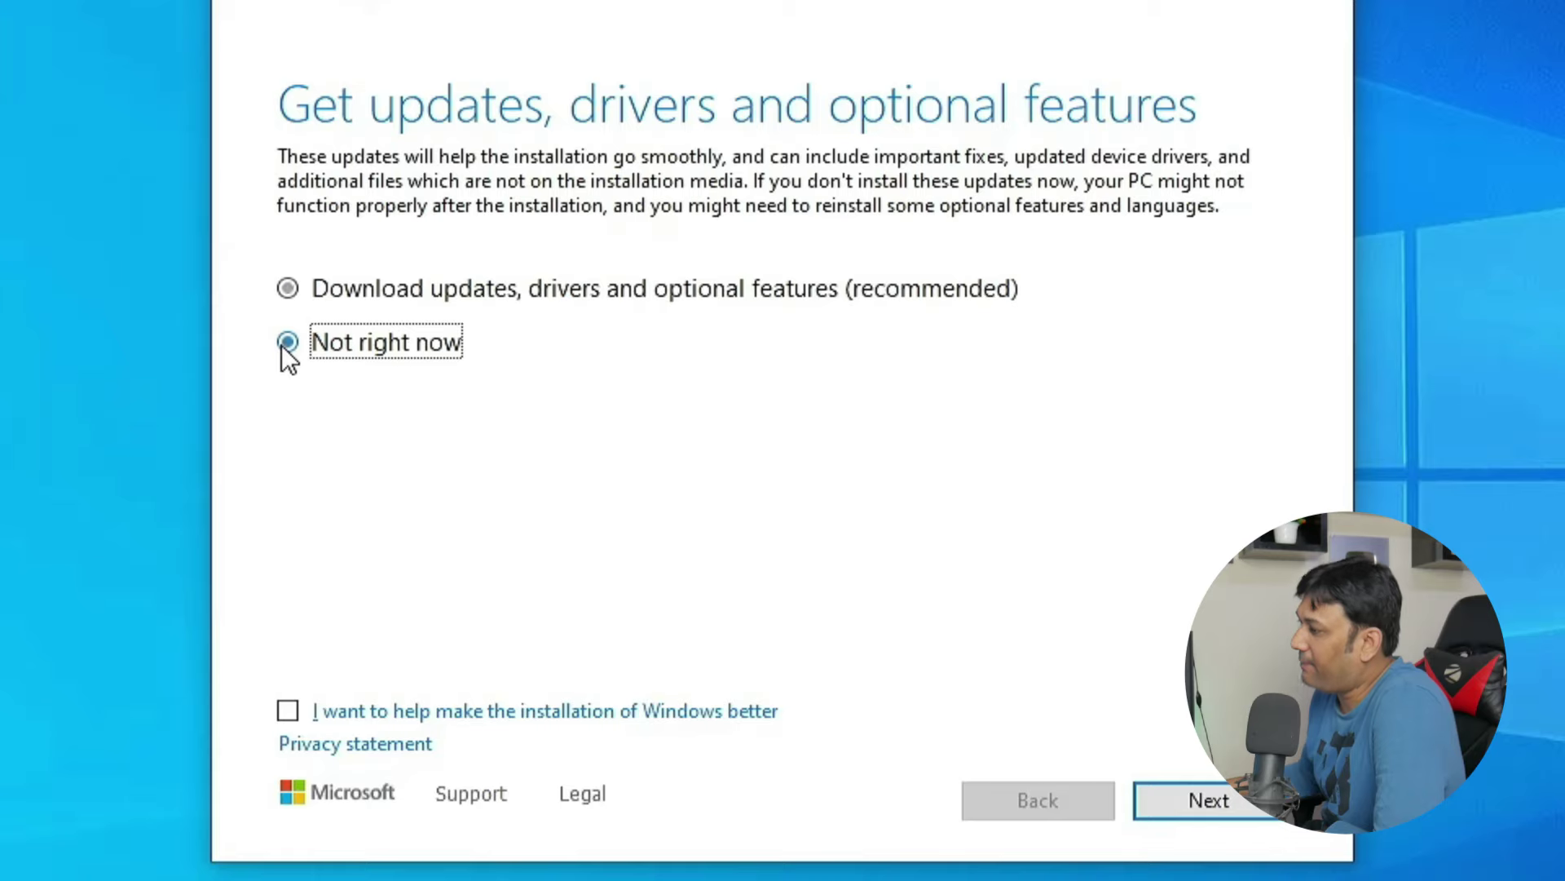
left_click(1250, 817)
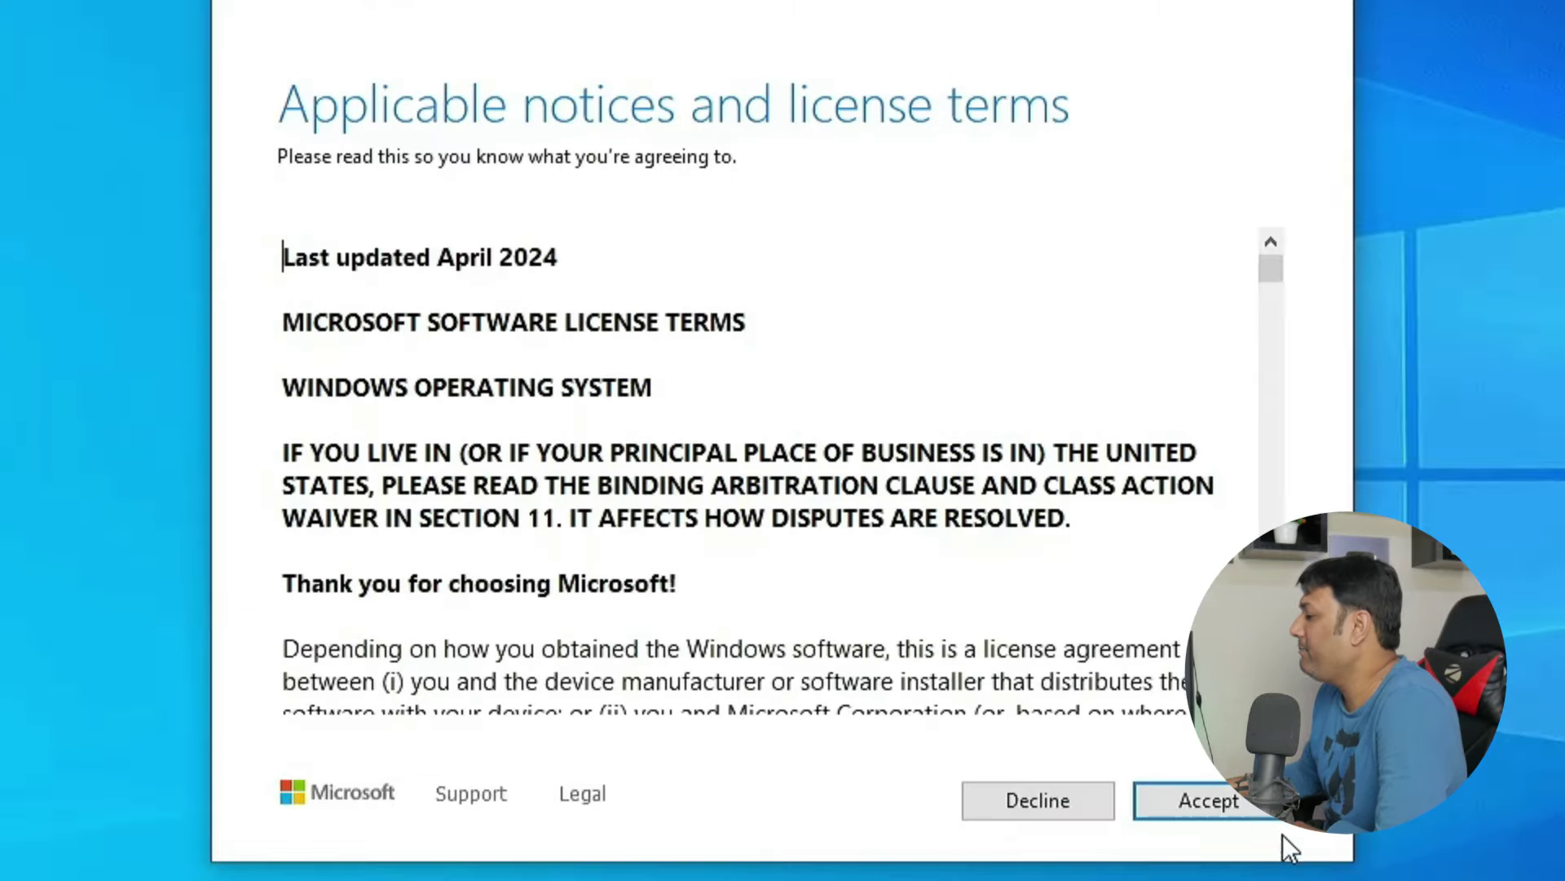
left_click(1245, 801)
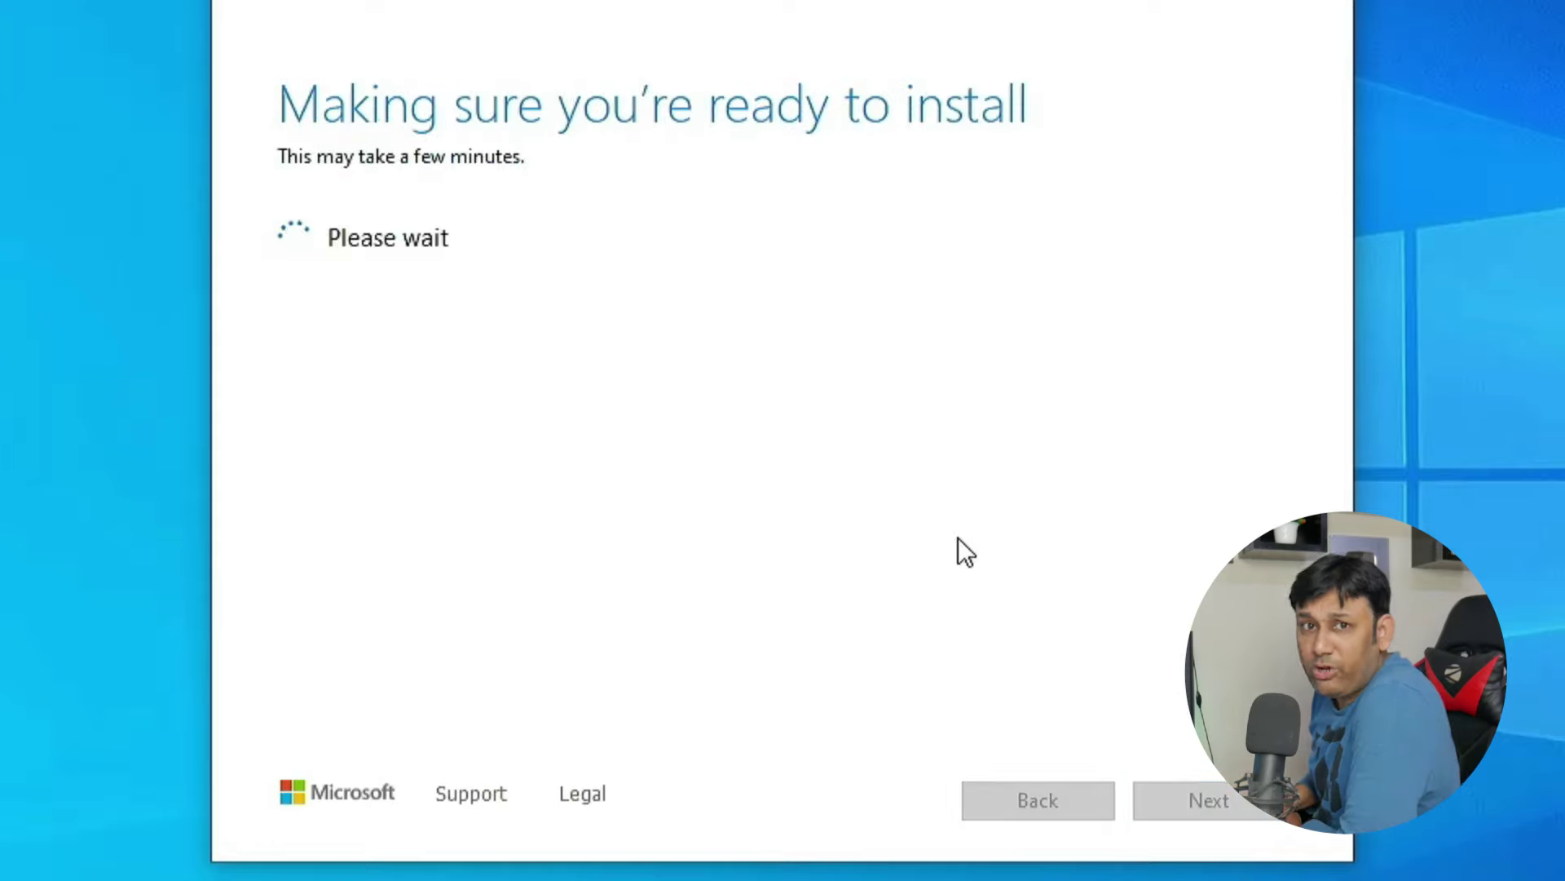